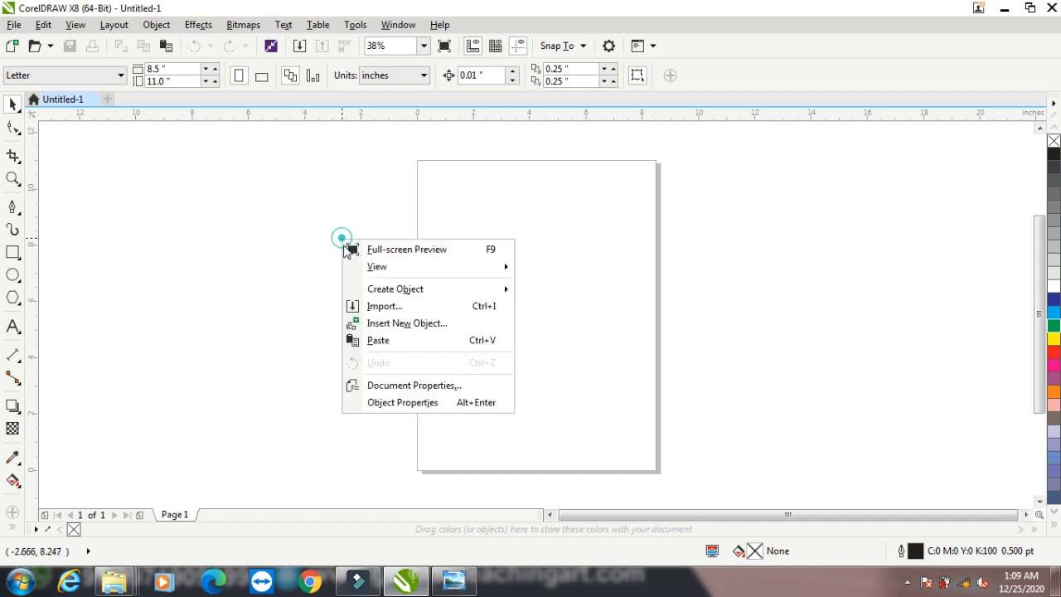
Import the black elephant silhouette PNG from the Desktop and place it on the page at about 5.85 by 4.85 inches
{"action": "left_click", "coordinate": [379, 306]}
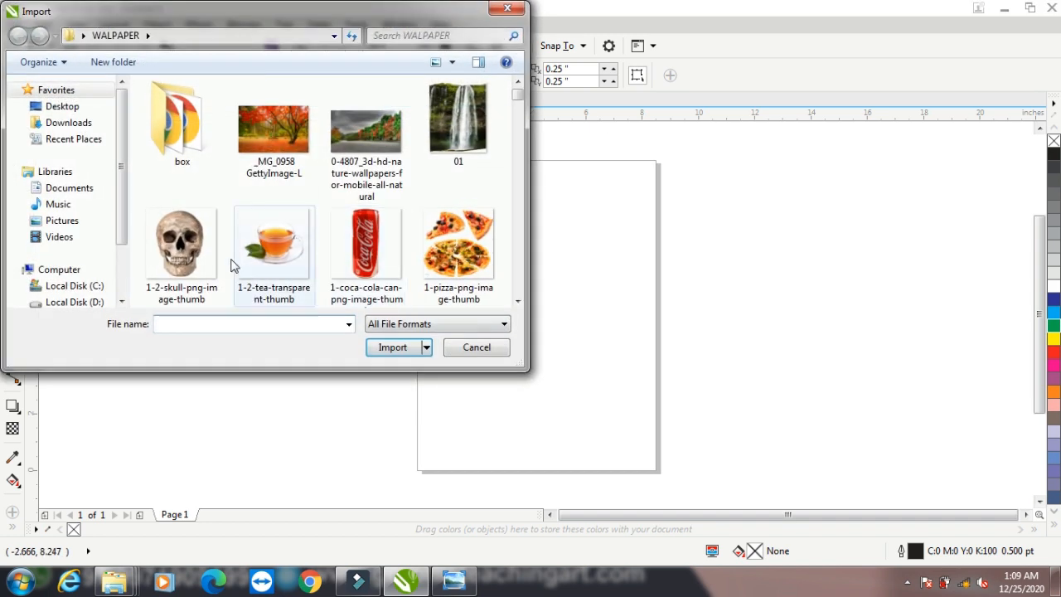
{"action": "left_click", "coordinate": [49, 106]}
{"action": "left_click_drag", "start_coordinate": [516, 163], "coordinate": [634, 424]}
{"action": "left_click", "coordinate": [169, 171]}
{"action": "left_click", "coordinate": [393, 346]}
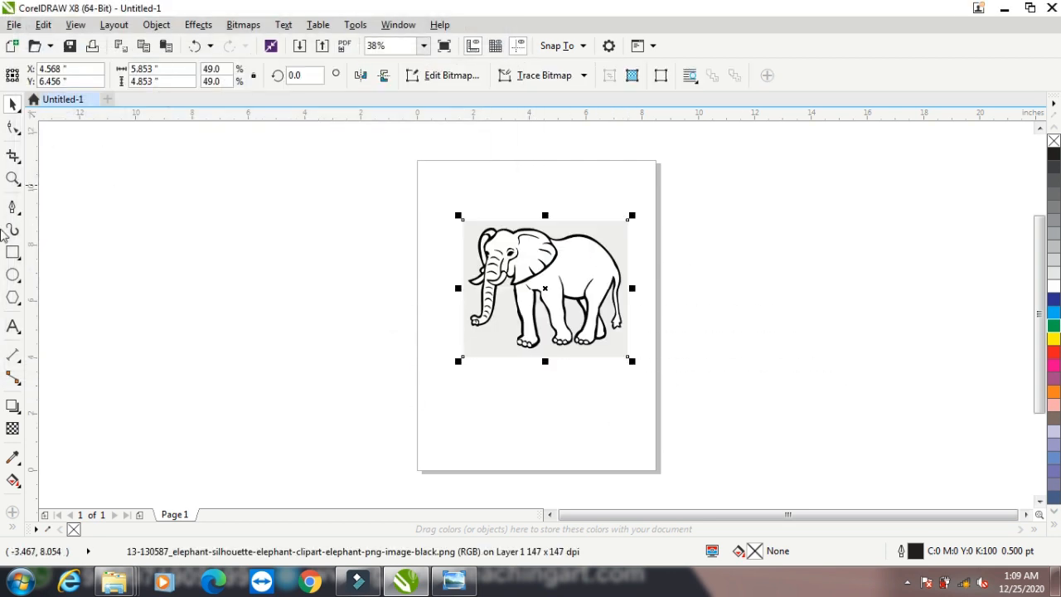
Convert the imported elephant bitmap to vector shapes with Quick Trace
{"action": "left_click", "coordinate": [12, 178]}
{"action": "left_click_drag", "start_coordinate": [403, 190], "coordinate": [686, 381]}
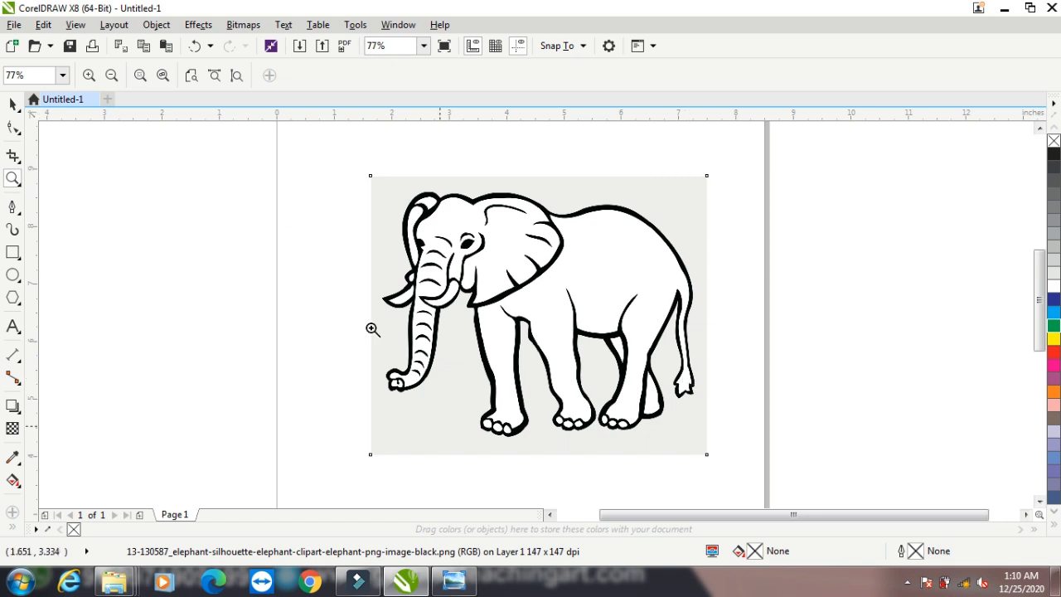
{"action": "left_click", "coordinate": [13, 104]}
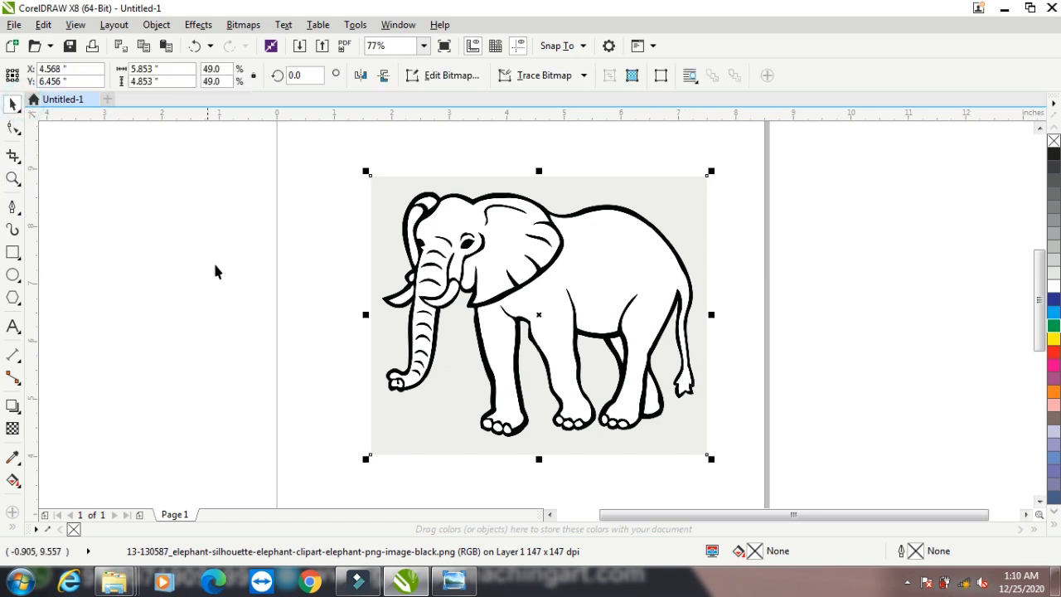
{"action": "left_click", "coordinate": [236, 26]}
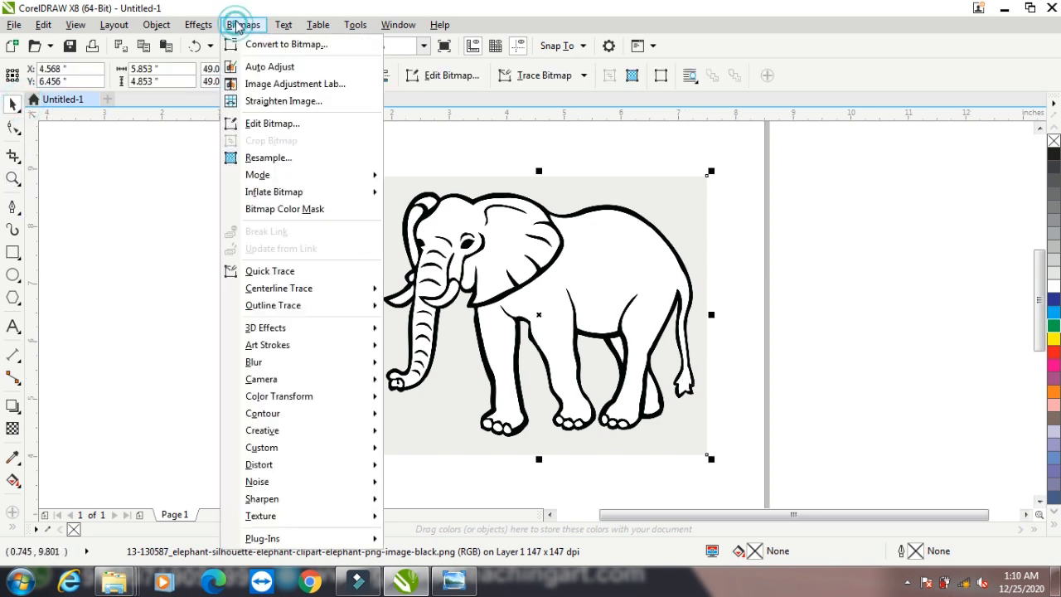
{"action": "left_click", "coordinate": [299, 274]}
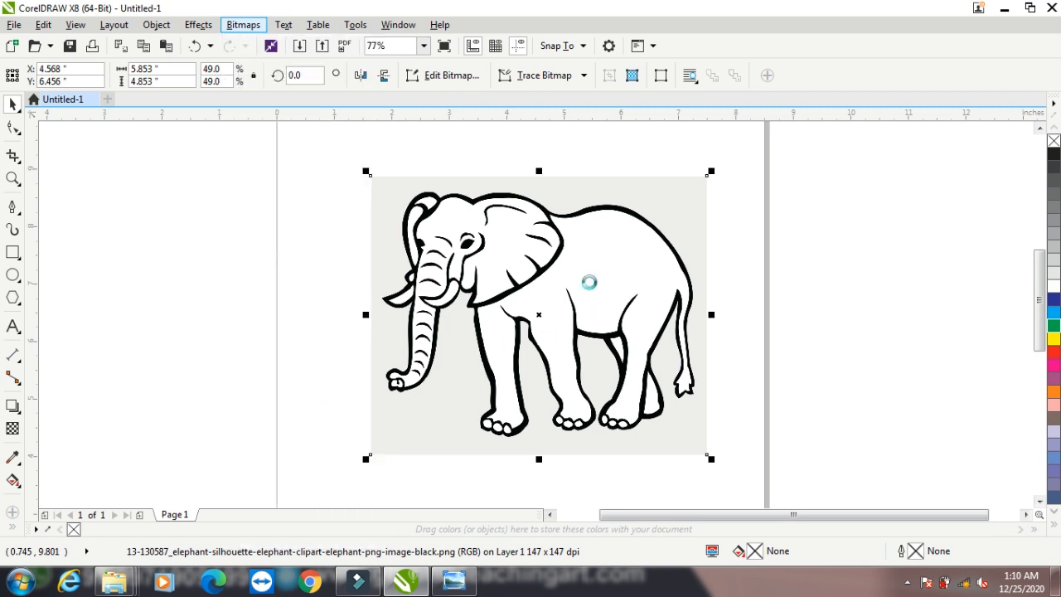
Separate the traced elephant from the bitmap, moving the original off the page's left edge and keeping the tracing on the page
{"action": "left_click_drag", "start_coordinate": [497, 265], "coordinate": [815, 255]}
{"action": "mouse_move", "coordinate": [561, 288]}
{"action": "left_mouse_down"}
{"action": "mouse_move", "coordinate": [246, 296]}
{"action": "mouse_move", "coordinate": [121, 286]}
{"action": "left_mouse_up"}
{"action": "left_click_drag", "start_coordinate": [798, 259], "coordinate": [411, 262]}
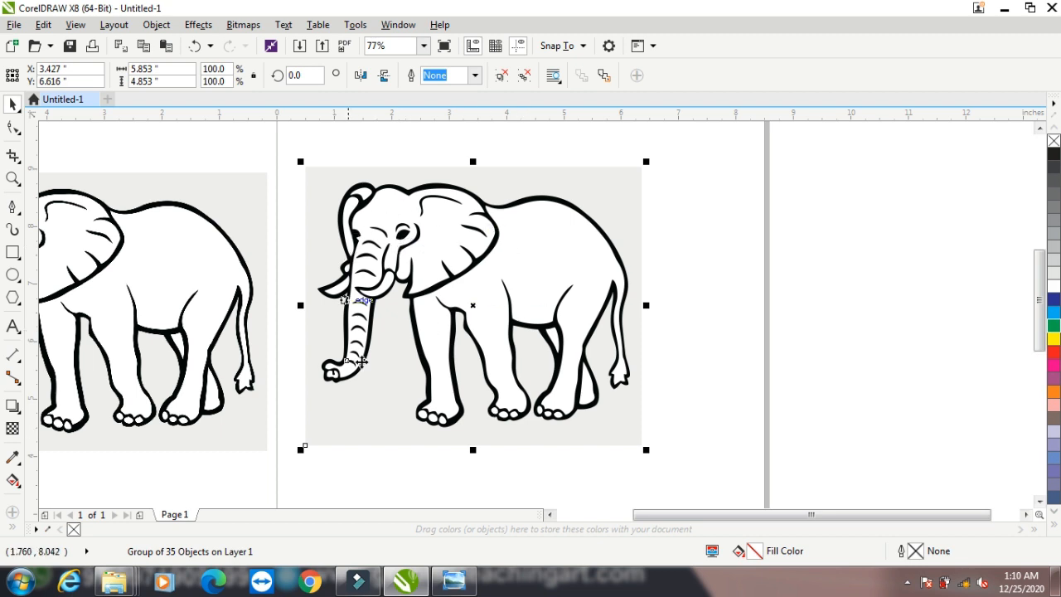
Ungroup the traced elephant and delete its light grey background shape
{"action": "left_click", "coordinate": [502, 75]}
{"action": "left_click", "coordinate": [672, 146]}
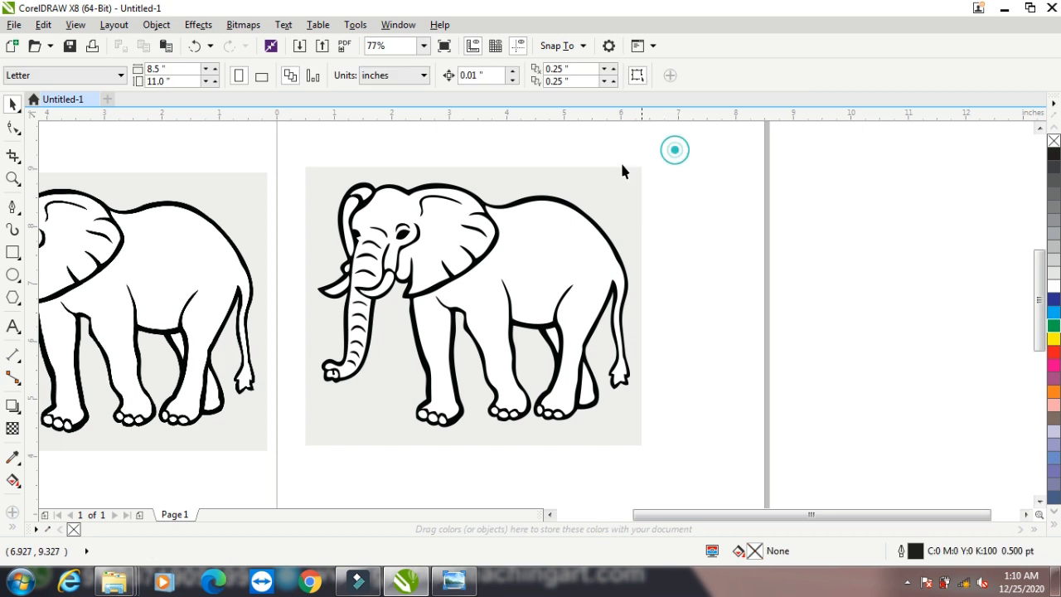
{"action": "left_click_drag", "start_coordinate": [534, 180], "coordinate": [969, 178]}
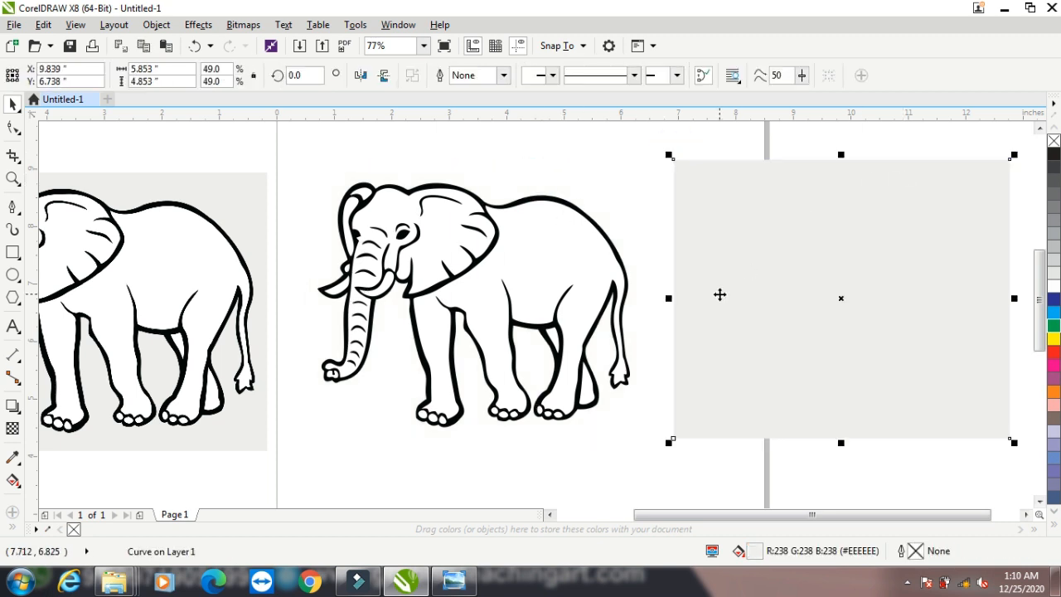
{"action": "key", "text": "Delete"}
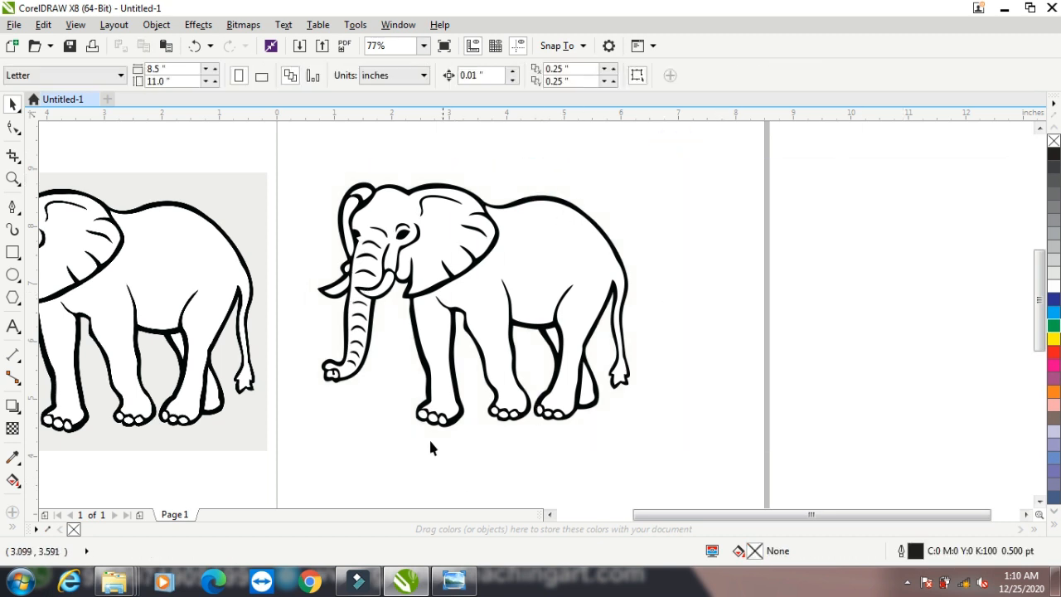
Try a green fill on the elephant's body shape, and settle on cyan (C100 M0 Y0 K0)
{"action": "left_click", "coordinate": [528, 290]}
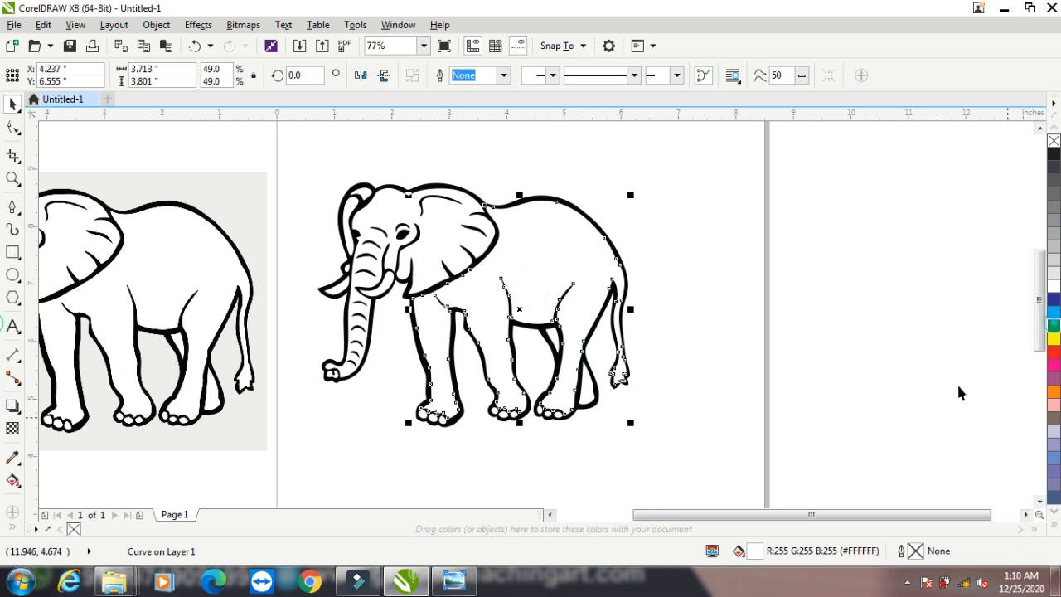
{"action": "left_click", "coordinate": [1054, 324]}
{"action": "left_click", "coordinate": [1054, 313]}
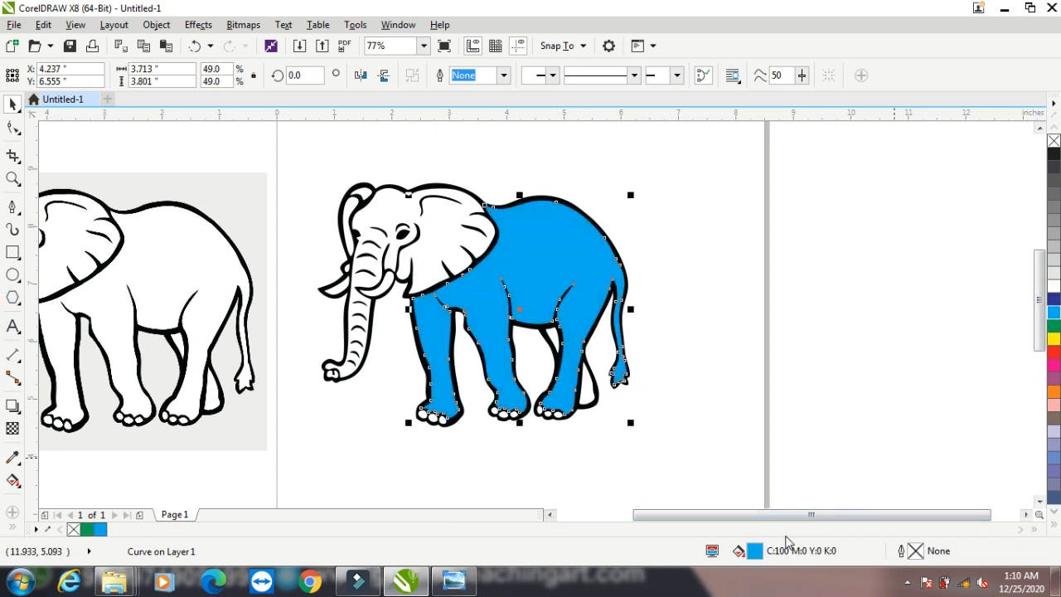
Try a fountain fill on the elephant's body, blending from cyan to dark green #087556
{"action": "key", "text": "F11"}
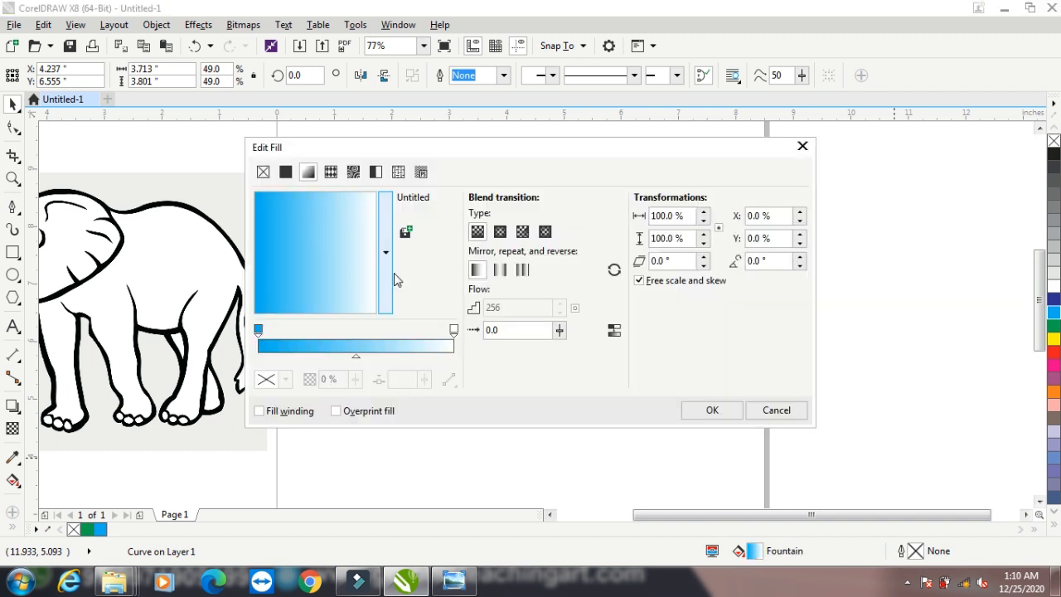
{"action": "left_click_drag", "start_coordinate": [425, 135], "coordinate": [819, 88]}
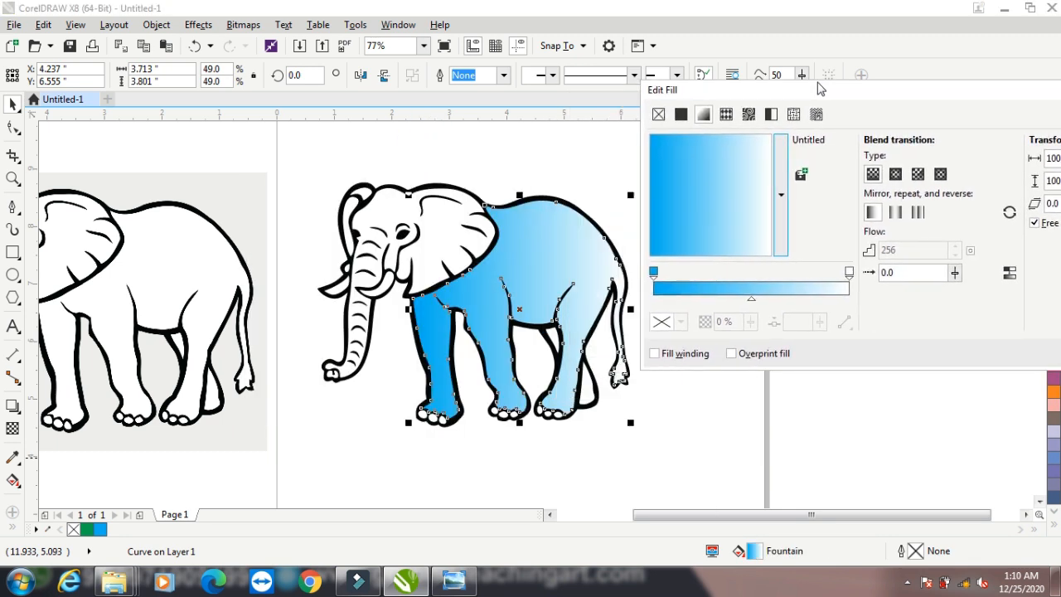
{"action": "left_click", "coordinate": [848, 273]}
{"action": "left_click", "coordinate": [681, 321]}
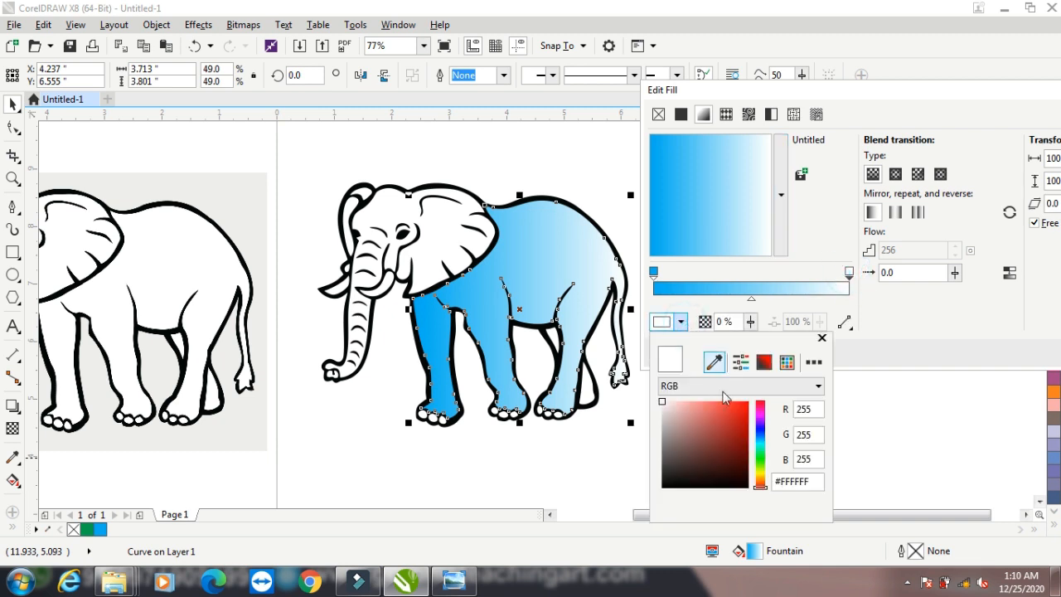
{"action": "left_click_drag", "start_coordinate": [756, 472], "coordinate": [760, 447]}
{"action": "left_click", "coordinate": [741, 448]}
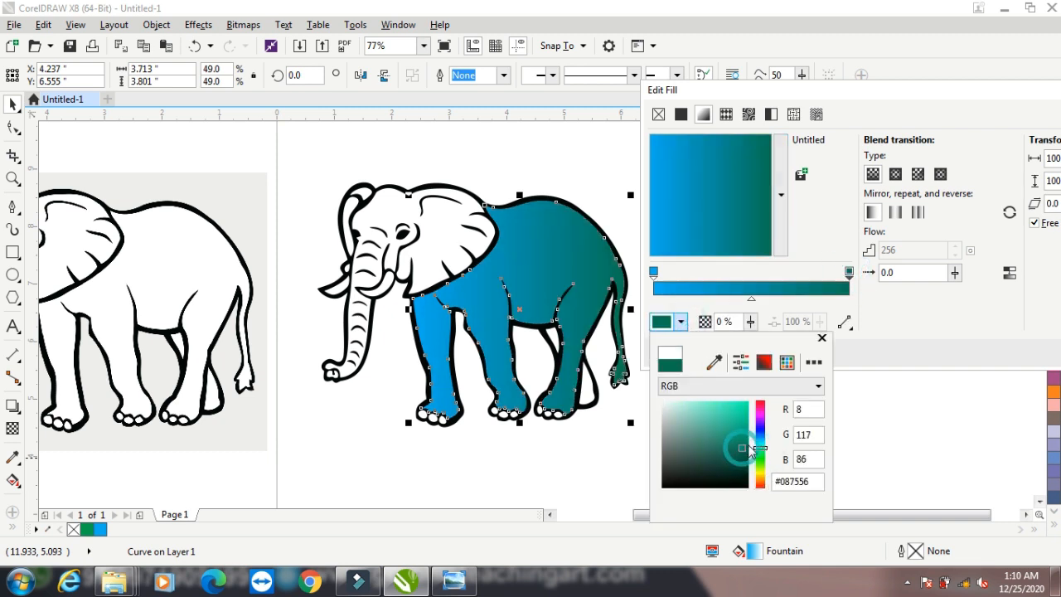
{"action": "left_click", "coordinate": [925, 328]}
Try vector pattern, two-color pattern and texture fills on the elephant's body, and discard the fill changes
{"action": "left_click", "coordinate": [725, 115]}
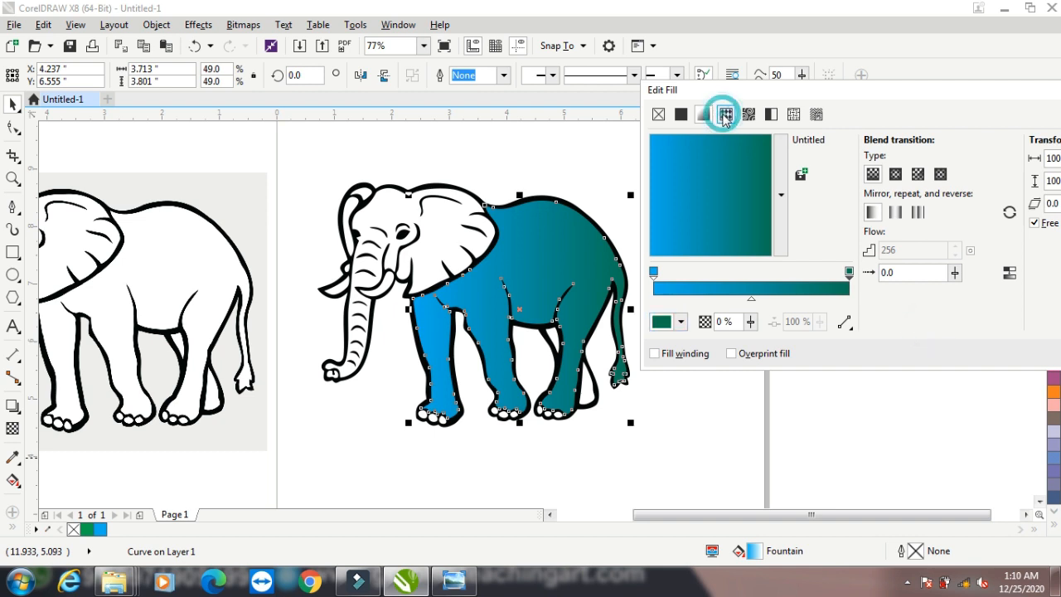
{"action": "left_click", "coordinate": [771, 114]}
{"action": "left_click", "coordinate": [790, 114]}
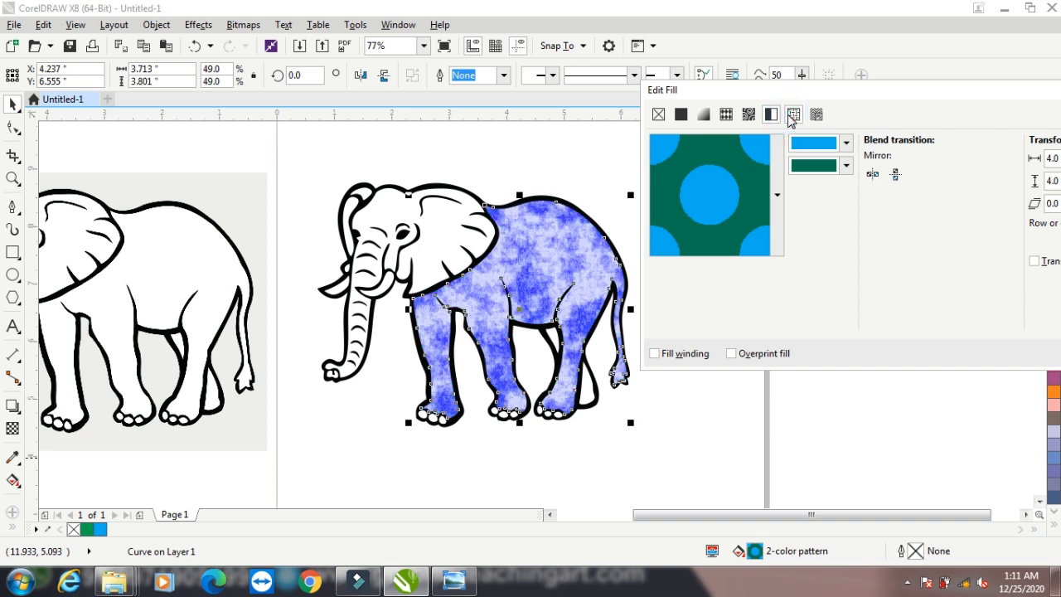
{"action": "left_click_drag", "start_coordinate": [824, 92], "coordinate": [607, 147]}
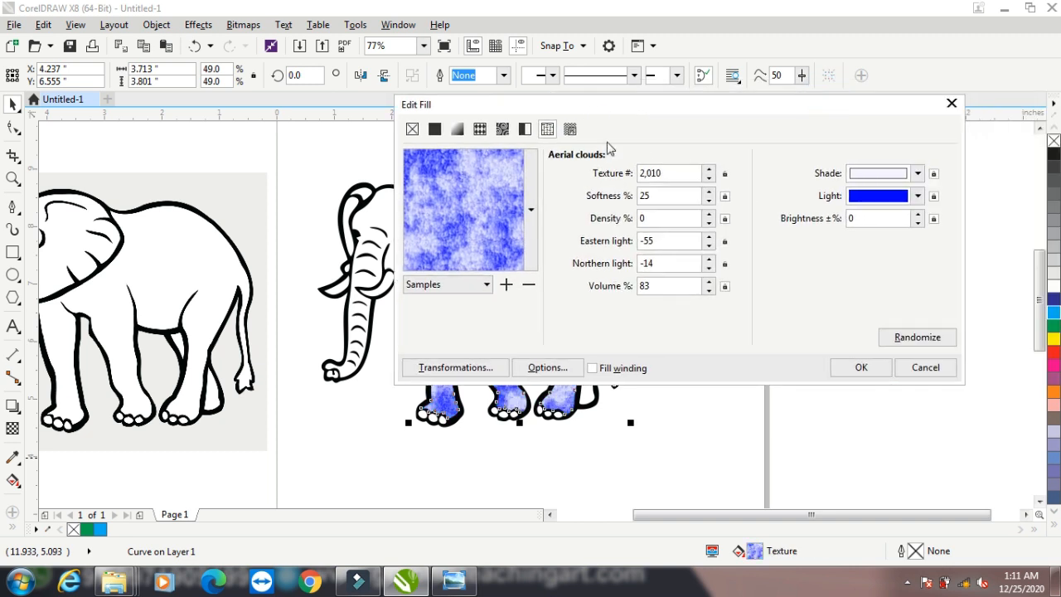
{"action": "left_click", "coordinate": [922, 367]}
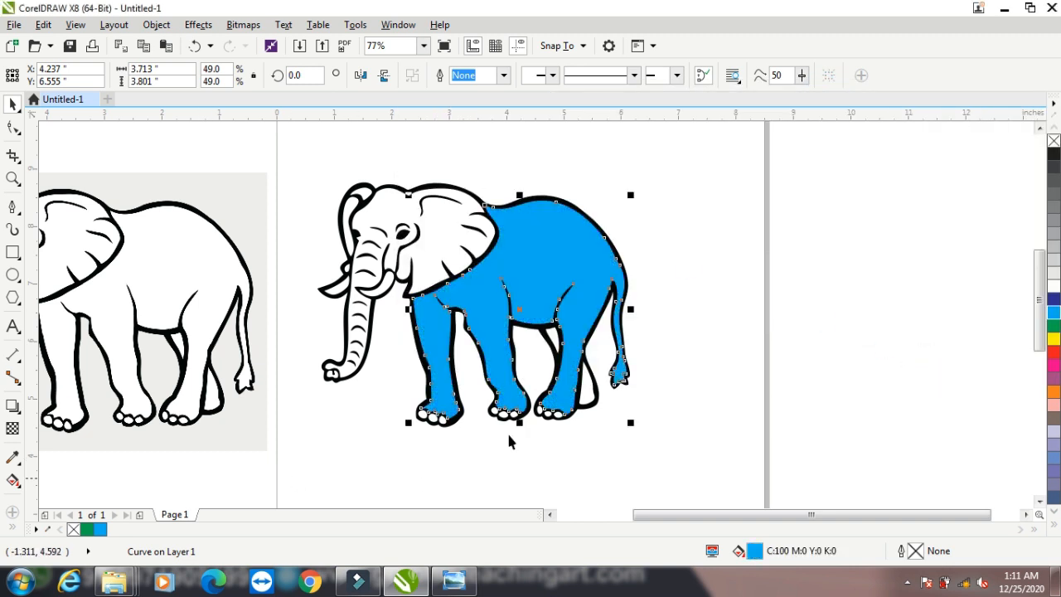
Delete the traced elephant and import the fish PNG 2-21450_clip-art-transparent-download-of-fish-in-black in its place, about 5.84 by 4.59 inches
{"action": "left_click_drag", "start_coordinate": [303, 161], "coordinate": [662, 461]}
{"action": "key", "text": "Delete"}
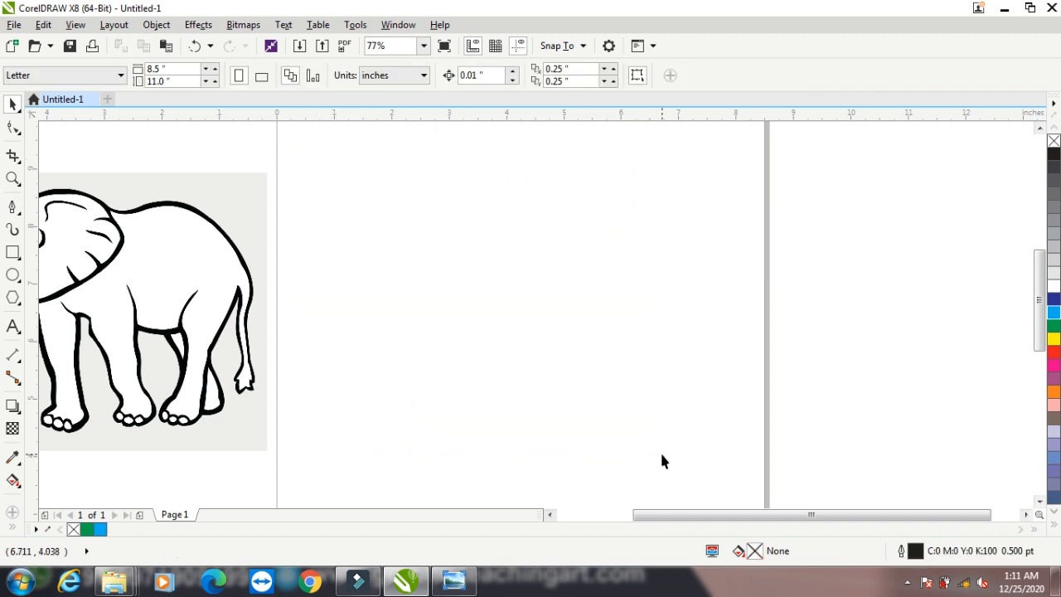
{"action": "right_click", "coordinate": [364, 249]}
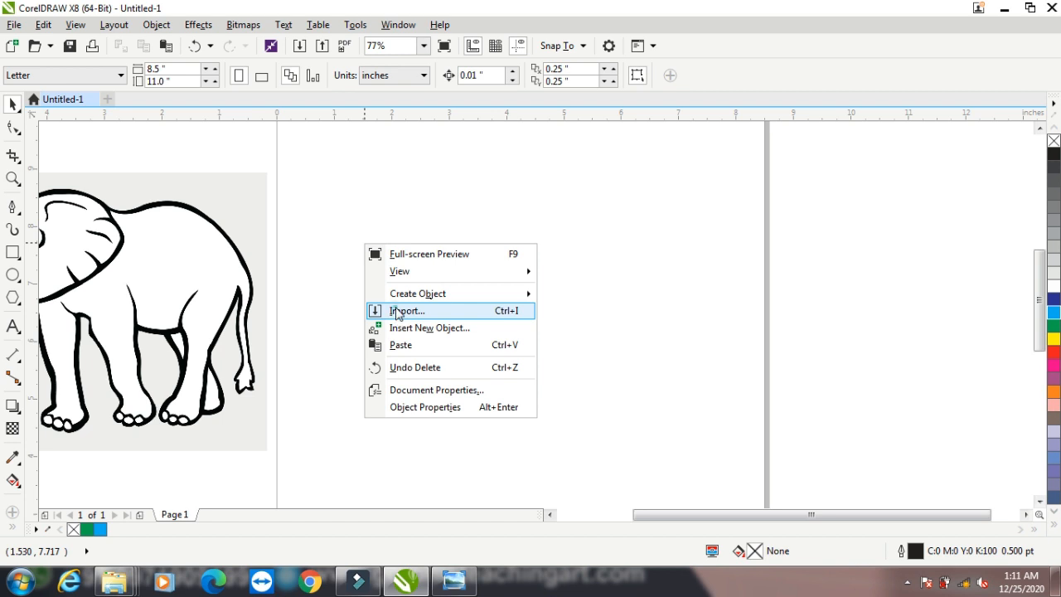
{"action": "left_click", "coordinate": [377, 308]}
{"action": "scroll", "coordinate": [390, 220], "scroll_direction": "down", "scroll_amount": 5}
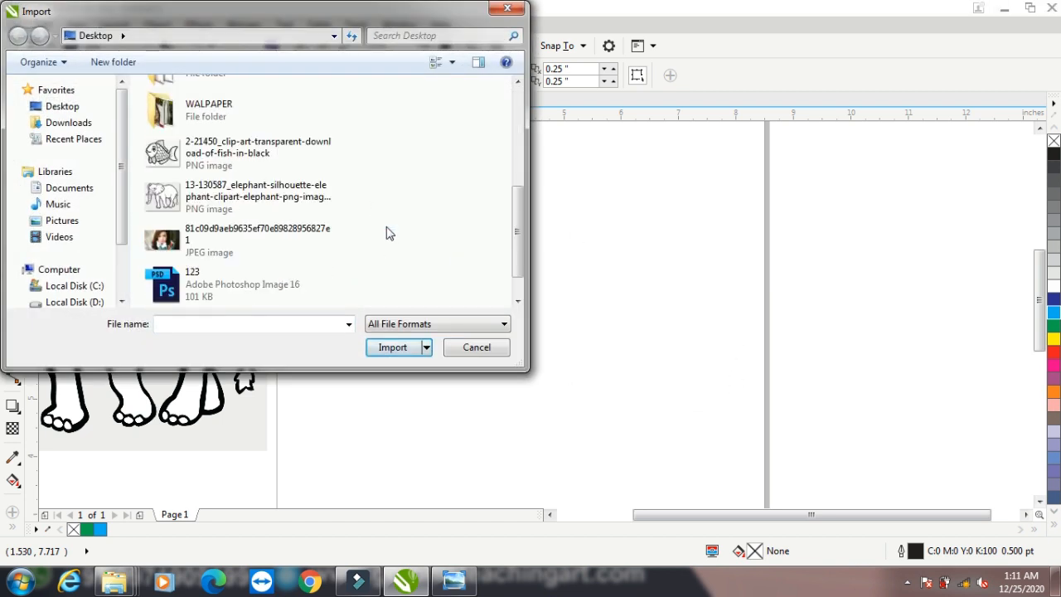
{"action": "left_click", "coordinate": [205, 166]}
{"action": "left_click", "coordinate": [386, 347]}
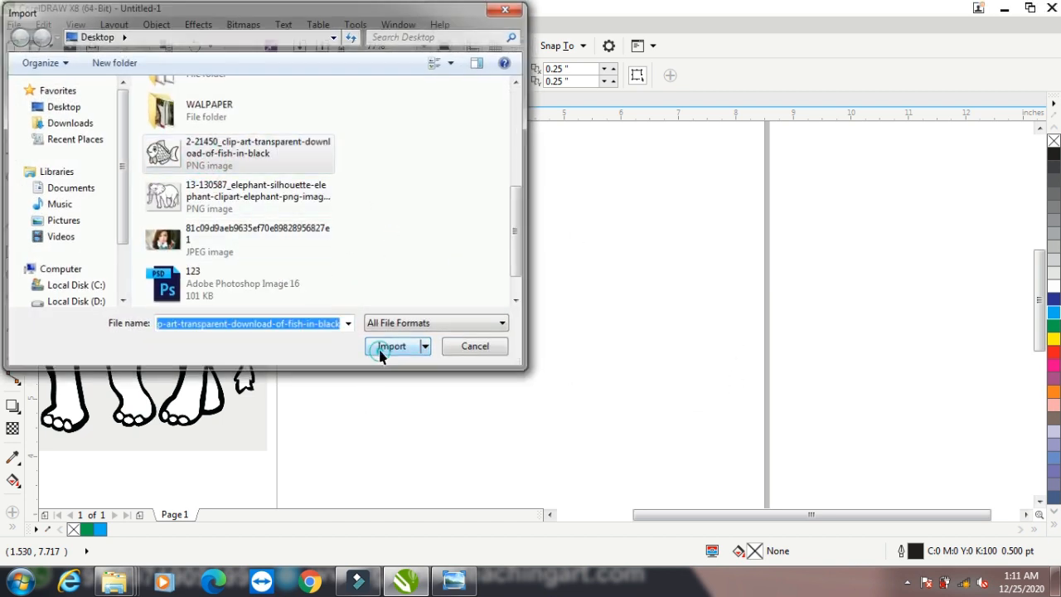
{"action": "left_click_drag", "start_coordinate": [438, 343], "coordinate": [498, 309]}
Convert the fish bitmap with Quick Trace and move the traced copy to the right of the original
{"action": "left_click", "coordinate": [243, 24]}
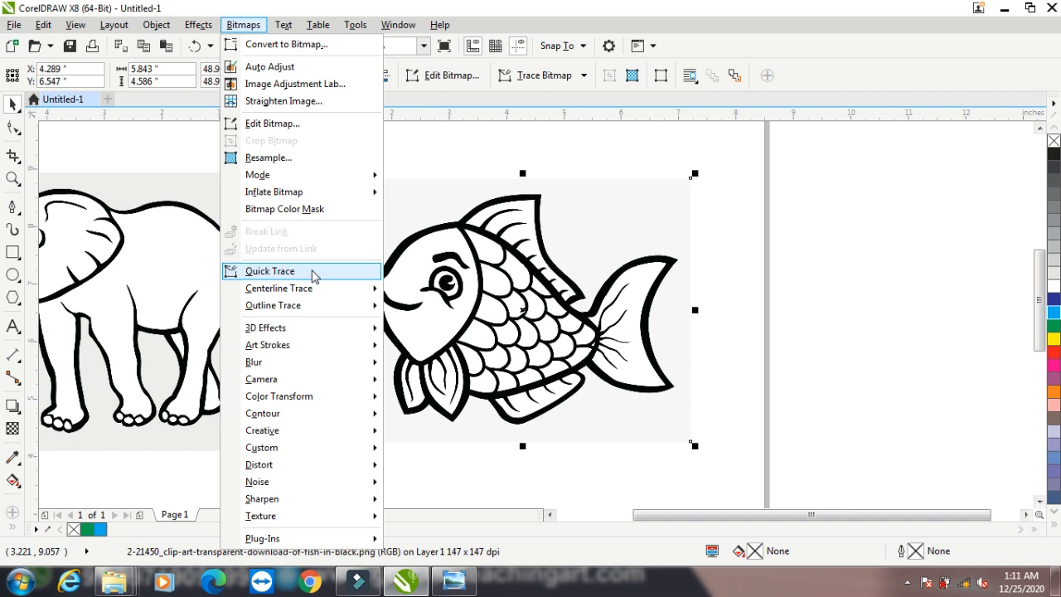
{"action": "mouse_move", "coordinate": [312, 307]}
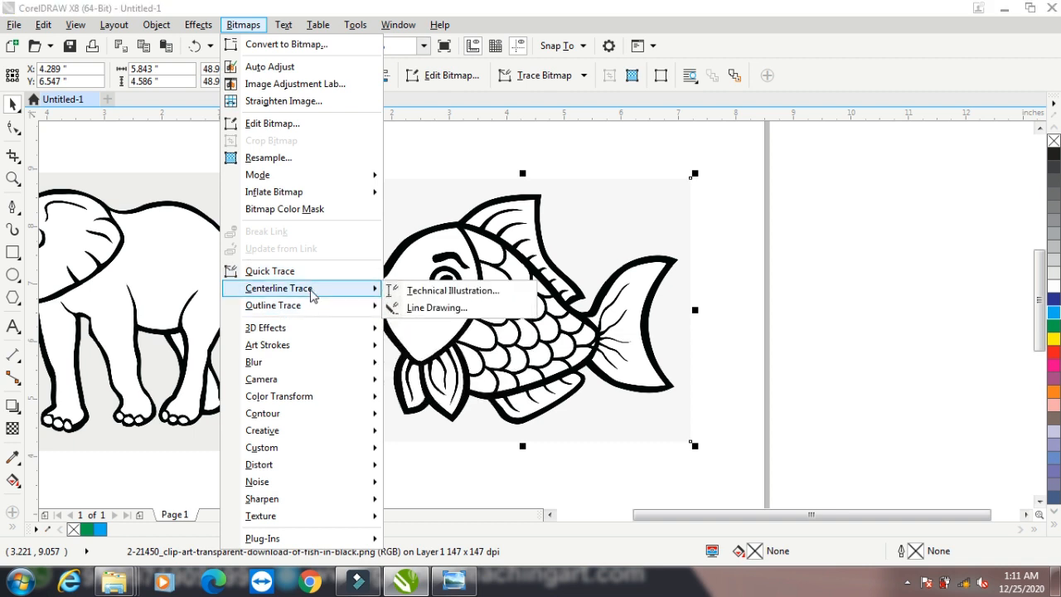
{"action": "left_click", "coordinate": [308, 270]}
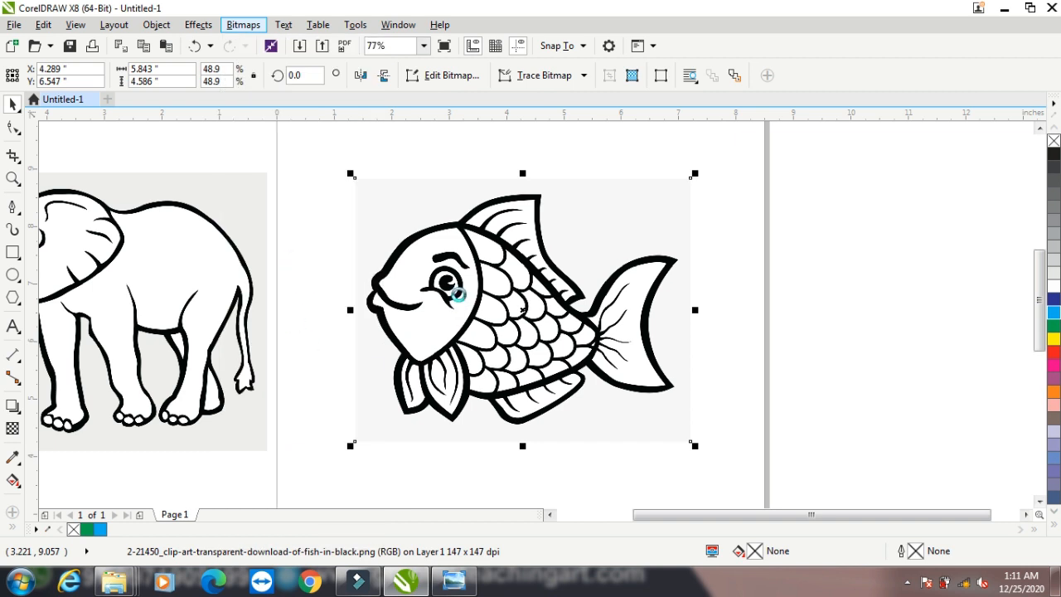
{"action": "mouse_move", "coordinate": [458, 293]}
{"action": "left_mouse_down"}
{"action": "mouse_move", "coordinate": [846, 280]}
{"action": "mouse_move", "coordinate": [849, 248]}
{"action": "left_mouse_up"}
Ungroup the traced fish and delete its light grey background shape
{"action": "left_click", "coordinate": [502, 77]}
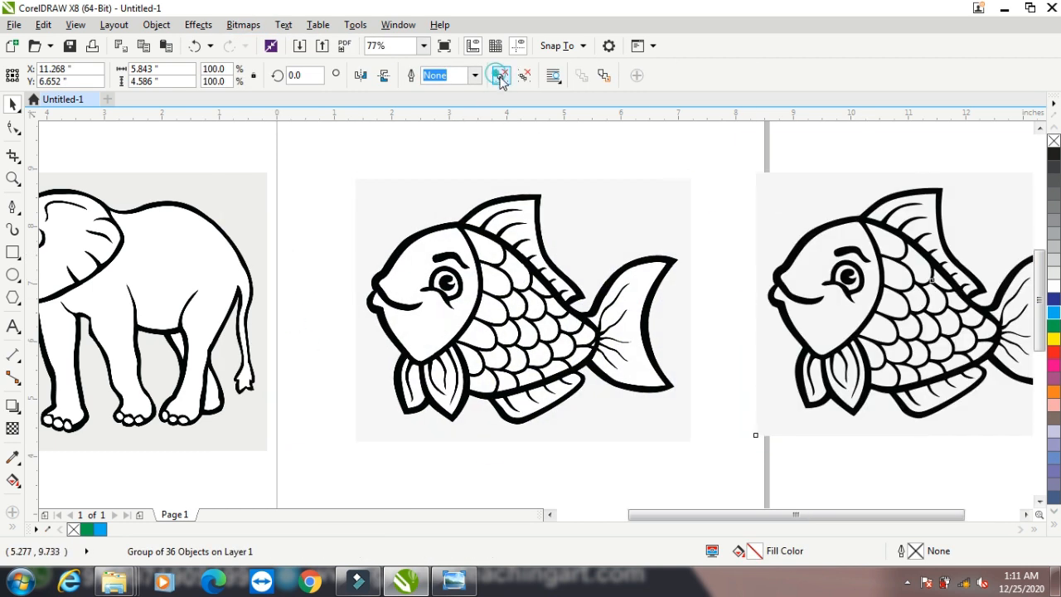
{"action": "left_click", "coordinate": [748, 136]}
{"action": "left_click", "coordinate": [777, 187]}
{"action": "key", "text": "Delete"}
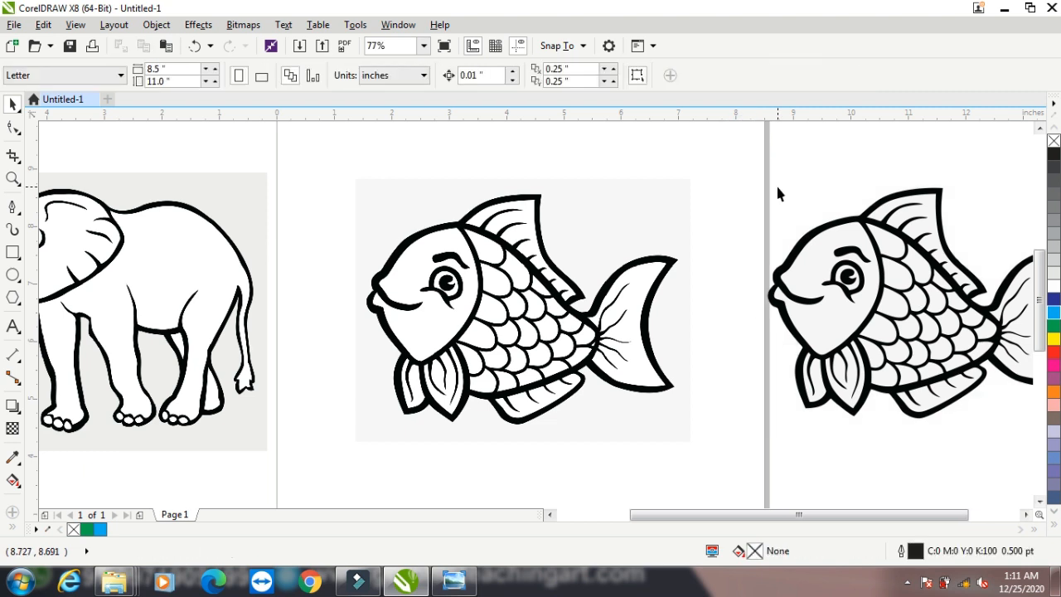
Fill the traced fish's uppermost scale behind the head with green and the scale below it with cyan
{"action": "left_click", "coordinate": [885, 236]}
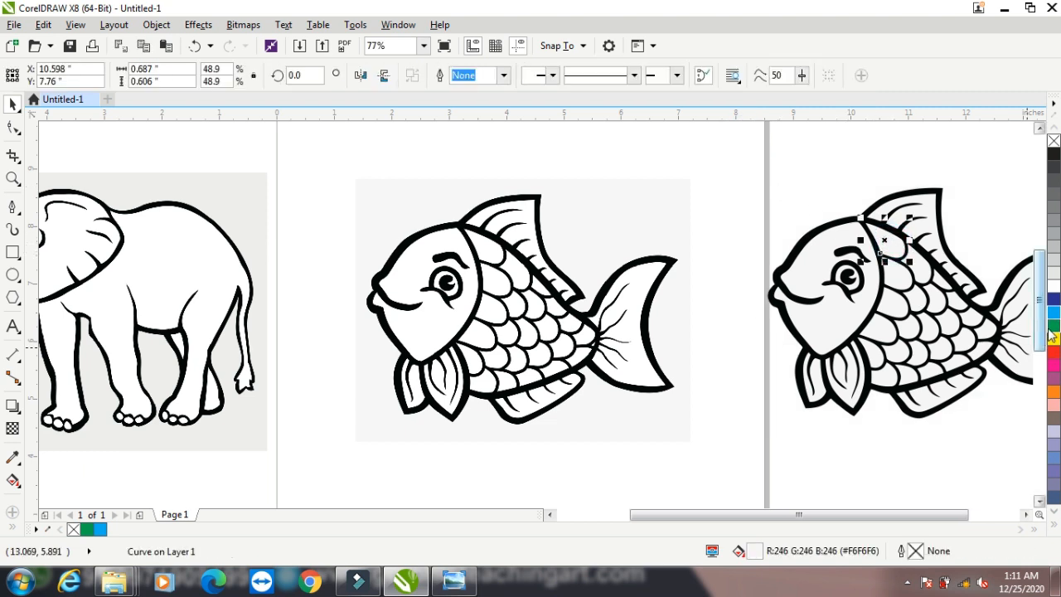
{"action": "left_click", "coordinate": [1052, 325]}
{"action": "left_click", "coordinate": [903, 282]}
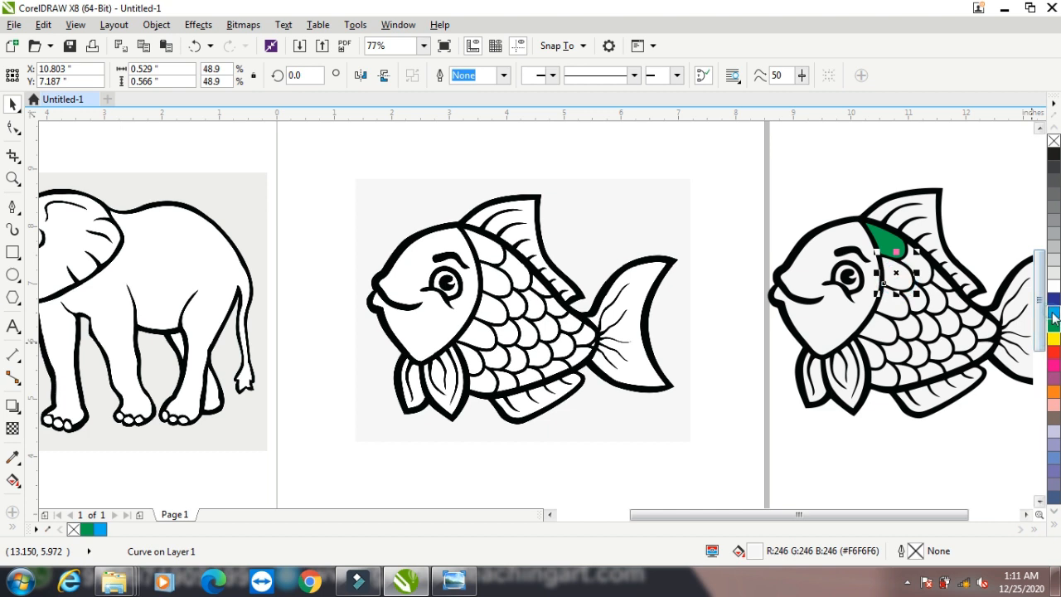
{"action": "left_click", "coordinate": [1053, 311]}
Convert the original fish bitmap to vector with a Line Drawing Centerline Trace, using smoothing 25, corner smoothness 0 and background removal
{"action": "left_click", "coordinate": [494, 214]}
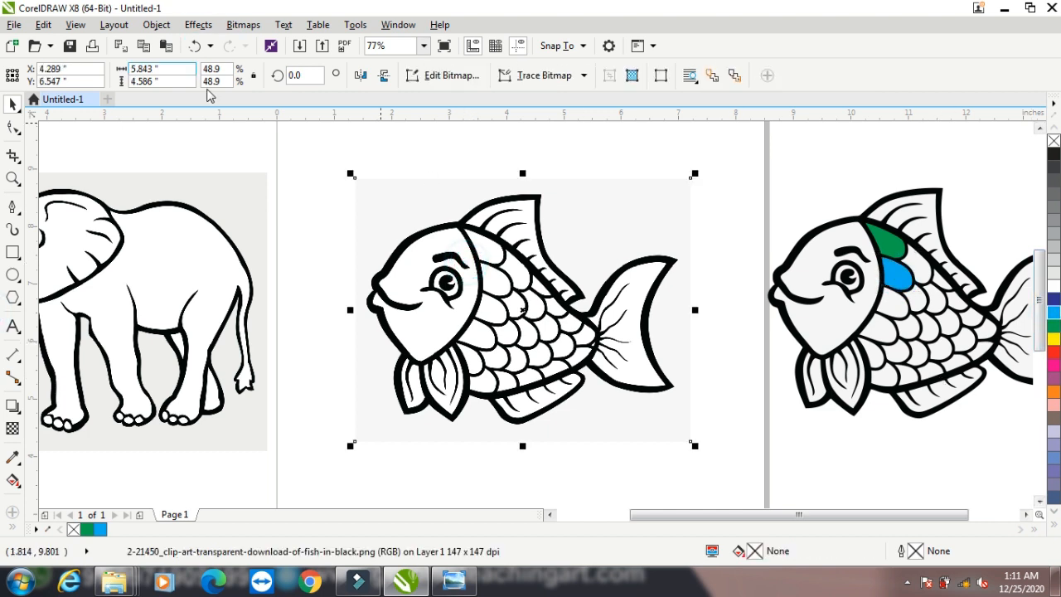
{"action": "left_click", "coordinate": [243, 25]}
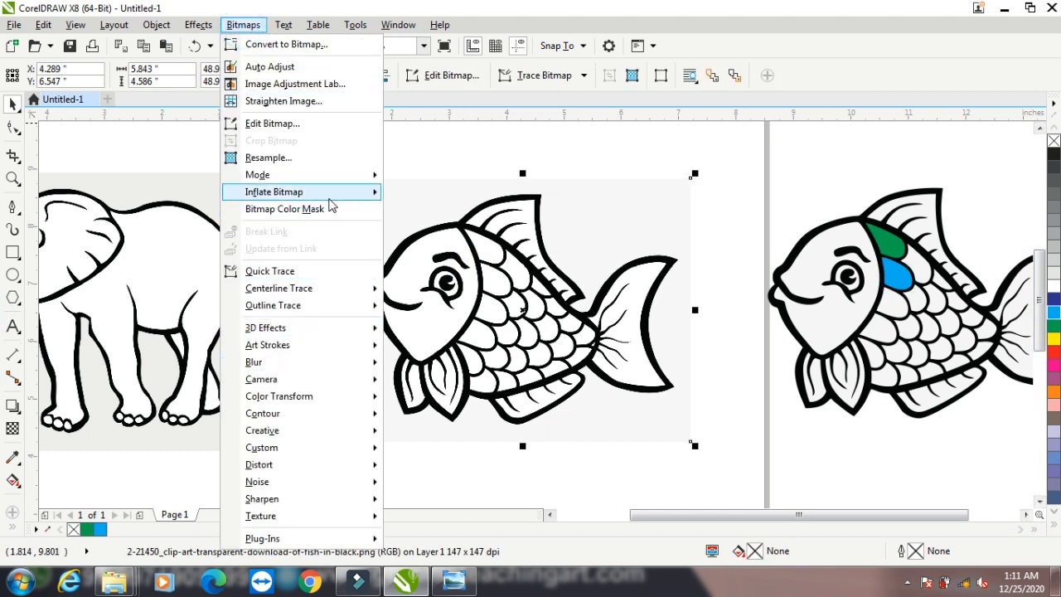
{"action": "mouse_move", "coordinate": [318, 287]}
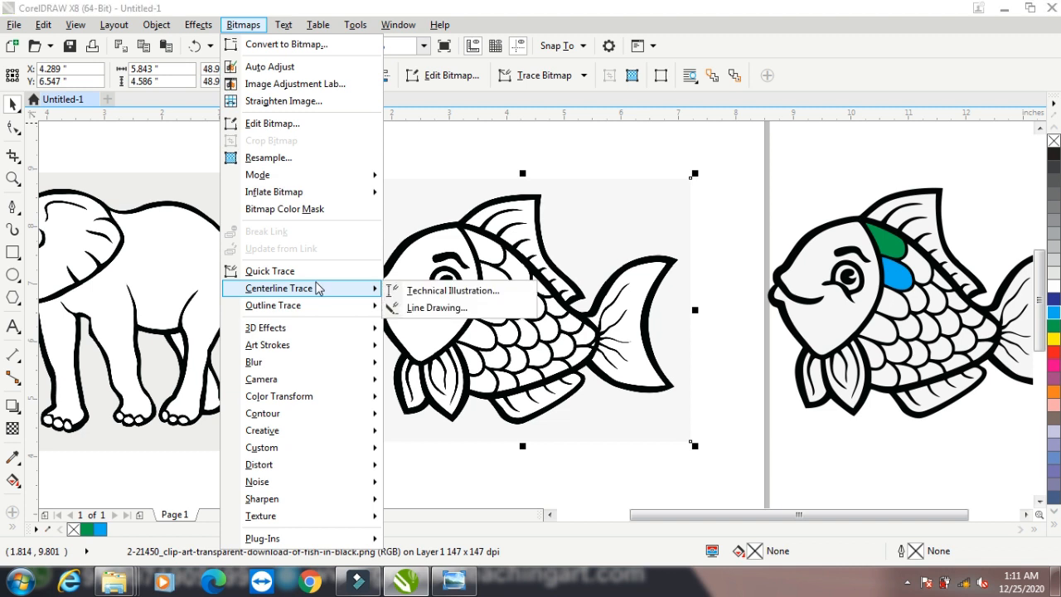
{"action": "left_click", "coordinate": [439, 311]}
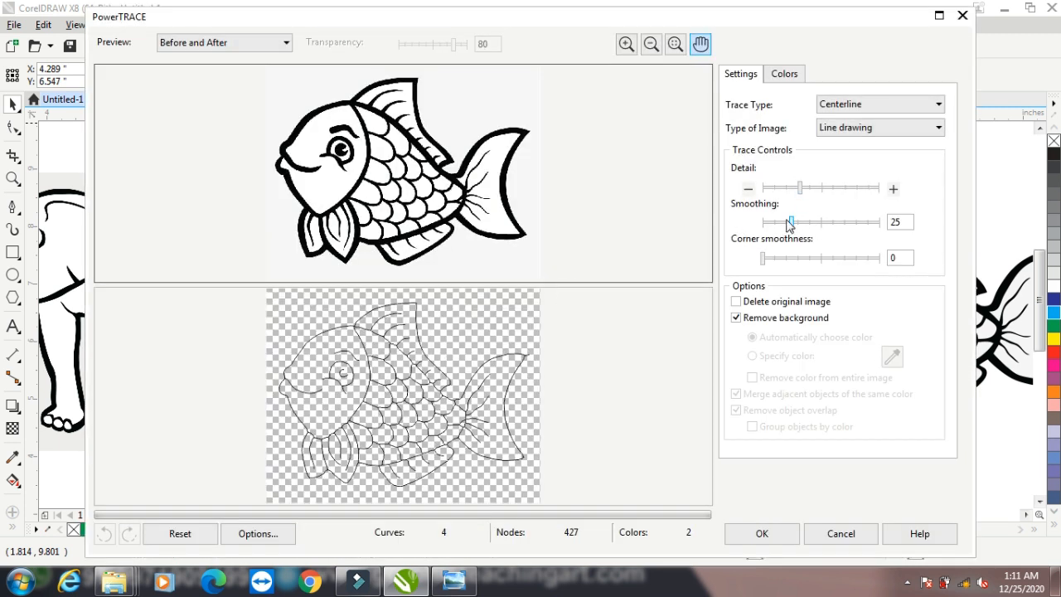
{"action": "left_click", "coordinate": [762, 533]}
Delete all shapes of the partly coloured traced fish and move the original fish bitmap off the centerline trace into its place
{"action": "left_click", "coordinate": [823, 280]}
{"action": "scroll", "coordinate": [797, 297], "scroll_direction": "down", "scroll_amount": 3}
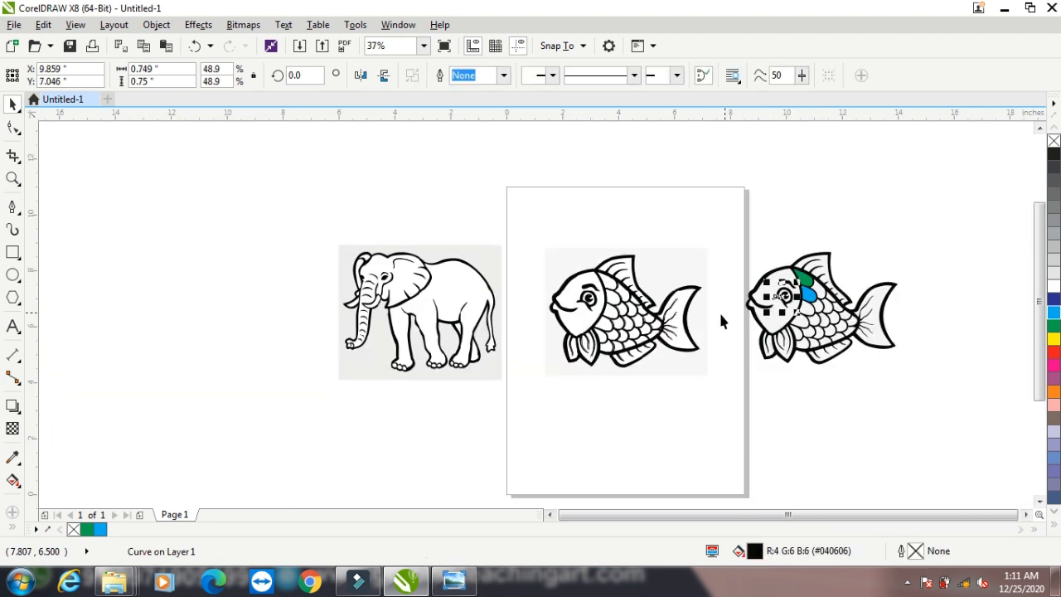
{"action": "left_click_drag", "start_coordinate": [733, 229], "coordinate": [952, 403]}
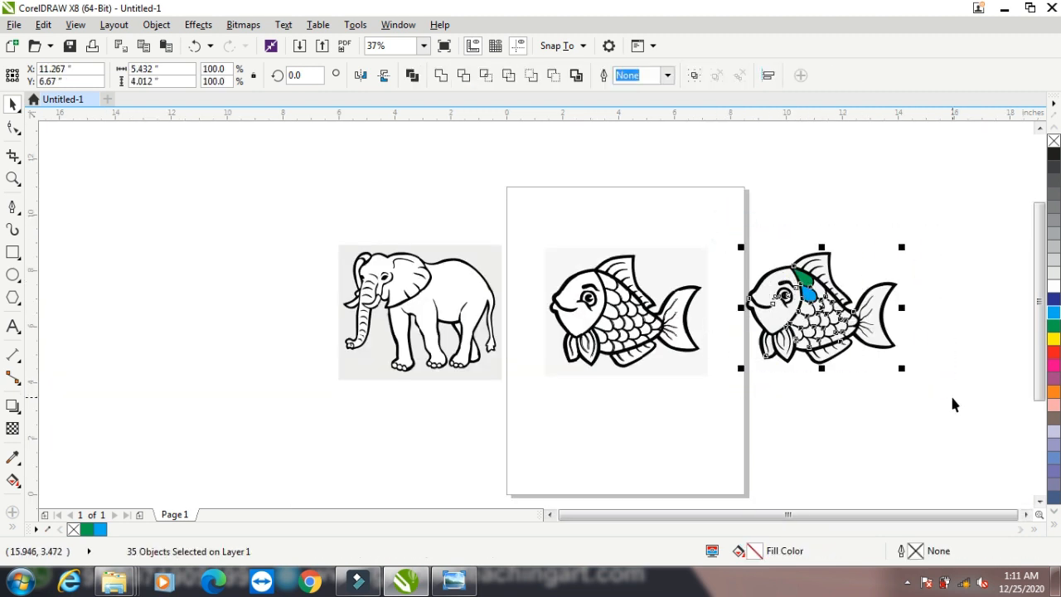
{"action": "key", "text": "Delete"}
{"action": "mouse_move", "coordinate": [681, 250]}
{"action": "left_mouse_down"}
{"action": "mouse_move", "coordinate": [942, 230]}
{"action": "mouse_move", "coordinate": [931, 229]}
{"action": "left_mouse_up"}
Try to fill the centerline-traced fish group with cyan and inspect its line work up close
{"action": "mouse_move", "coordinate": [534, 222]}
{"action": "left_mouse_down"}
{"action": "mouse_move", "coordinate": [682, 379]}
{"action": "mouse_move", "coordinate": [731, 407]}
{"action": "left_mouse_up"}
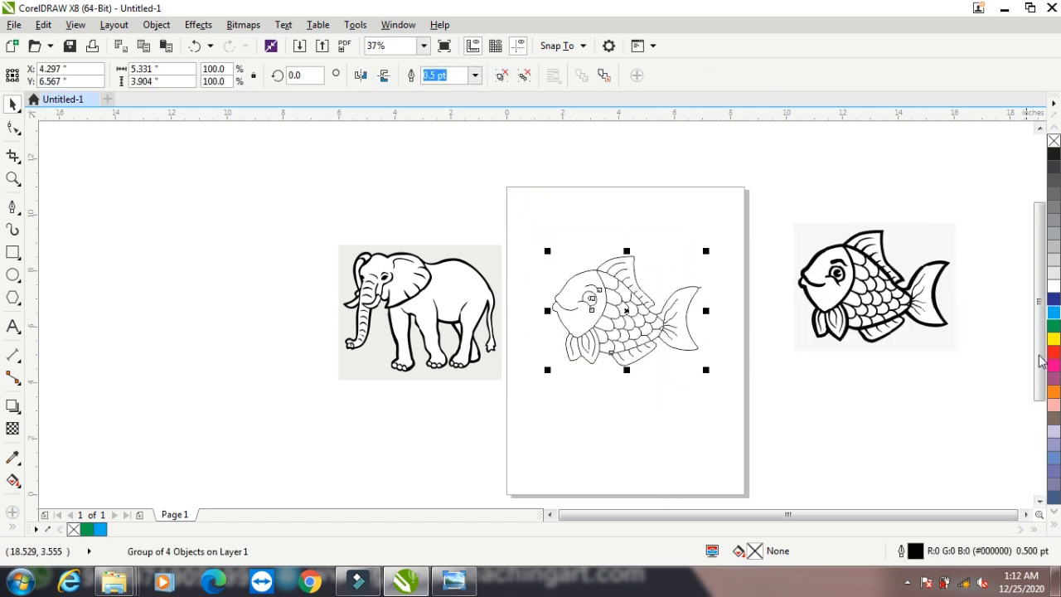
{"action": "left_click", "coordinate": [1054, 312]}
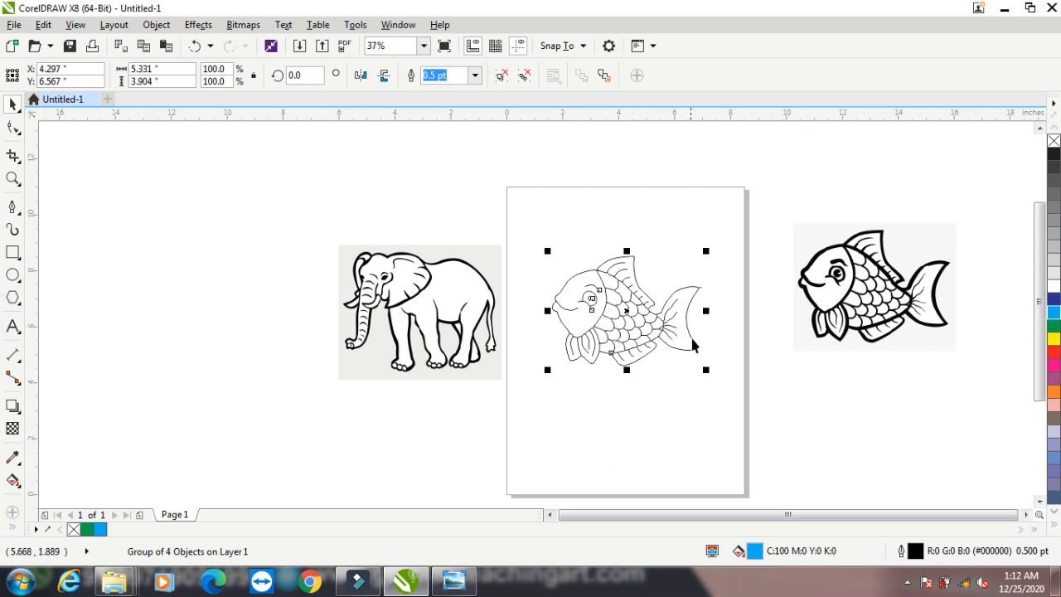
{"action": "left_click", "coordinate": [13, 178]}
{"action": "left_click_drag", "start_coordinate": [521, 218], "coordinate": [810, 382]}
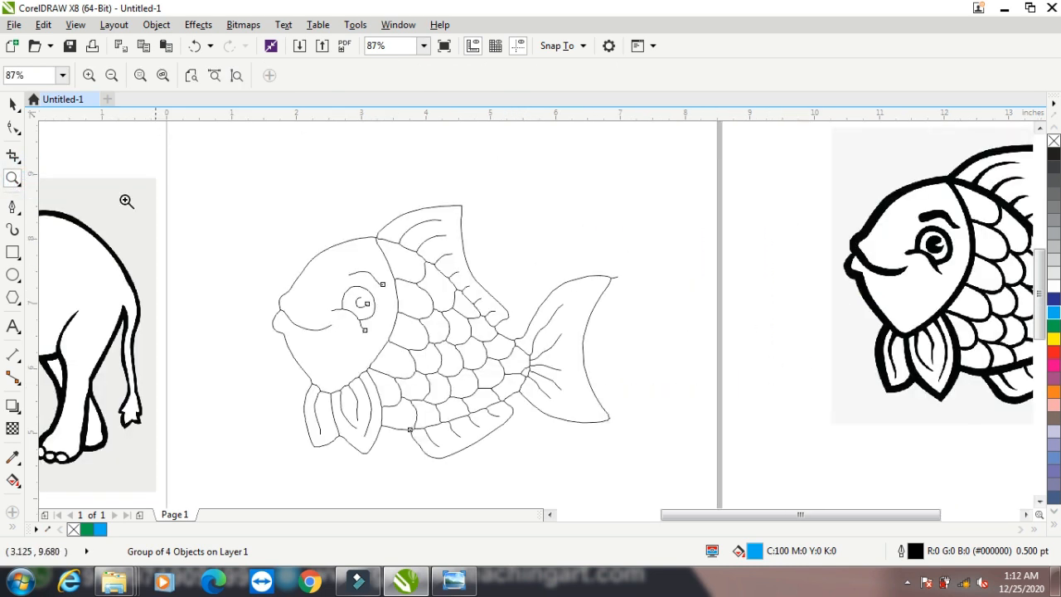
{"action": "left_click", "coordinate": [11, 105]}
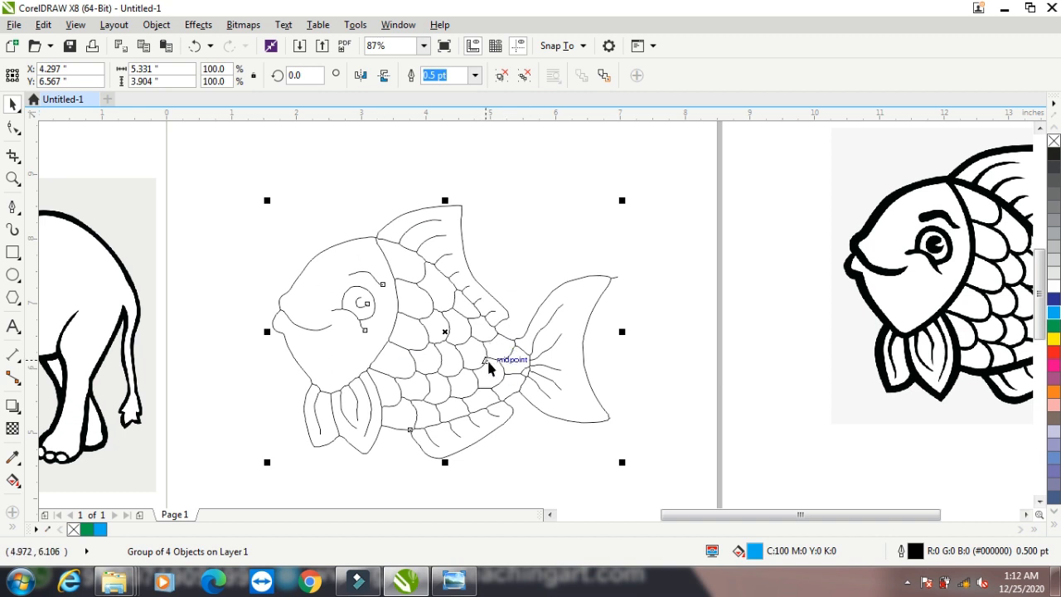
Delete the centerline-traced fish and move the original fish bitmap back onto the page
{"action": "key", "text": "Delete"}
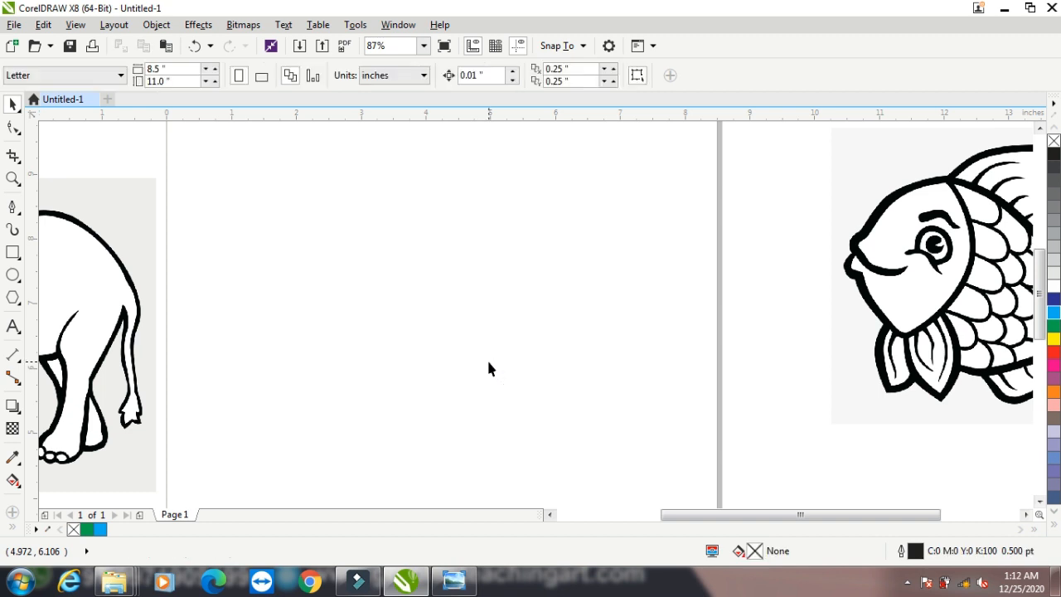
{"action": "left_click", "coordinate": [243, 24]}
{"action": "left_click", "coordinate": [951, 261]}
{"action": "left_click_drag", "start_coordinate": [953, 266], "coordinate": [361, 290]}
Look over the Outline Trace options for the fish bitmap, and delete the bitmap from the page
{"action": "left_click", "coordinate": [236, 24]}
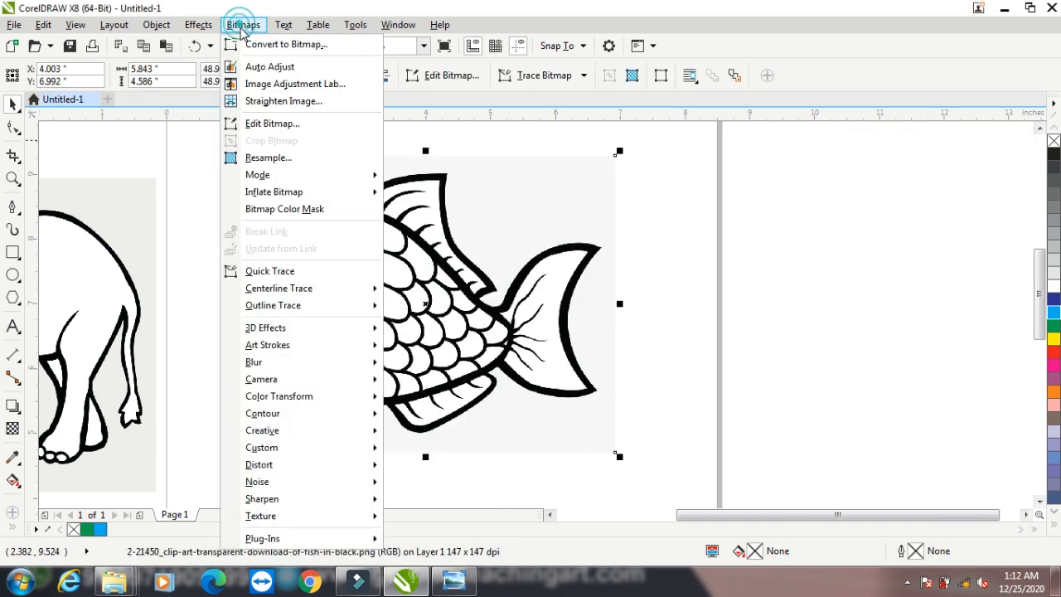
{"action": "mouse_move", "coordinate": [329, 310]}
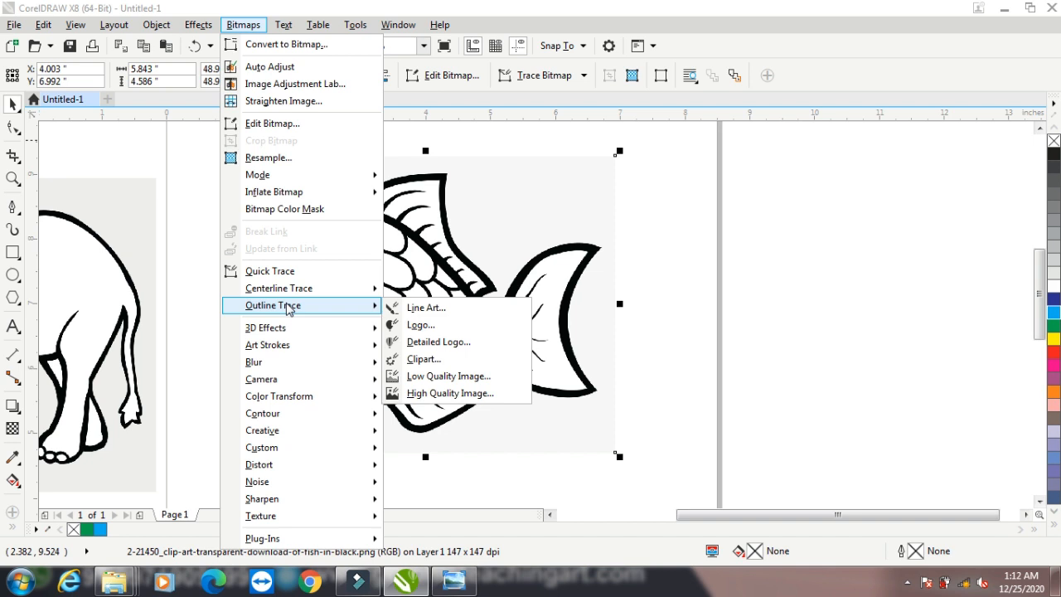
{"action": "left_click", "coordinate": [612, 232]}
{"action": "key", "text": "Delete"}
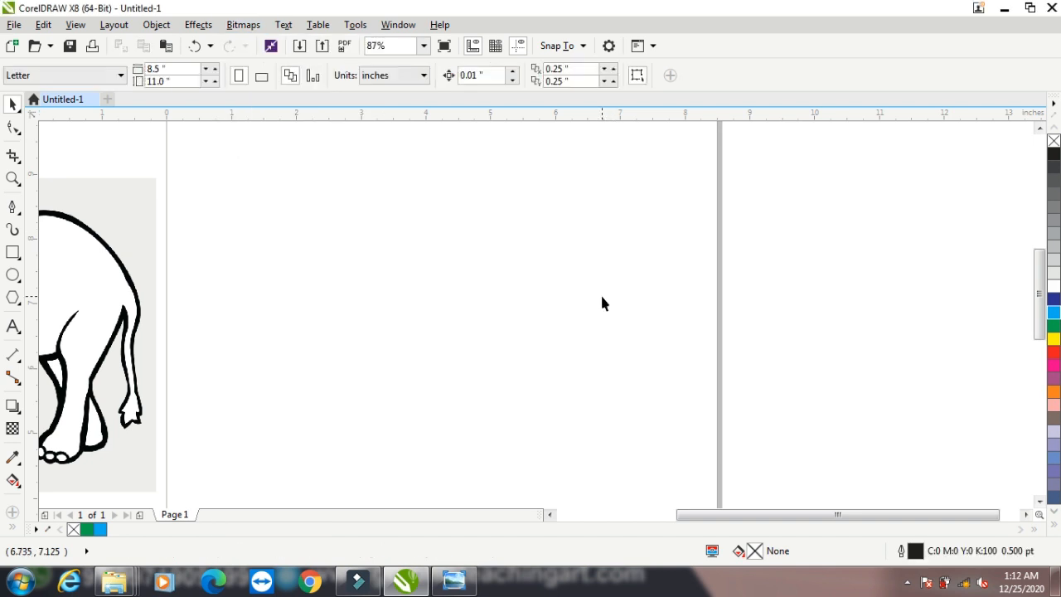
{"action": "right_click", "coordinate": [260, 252]}
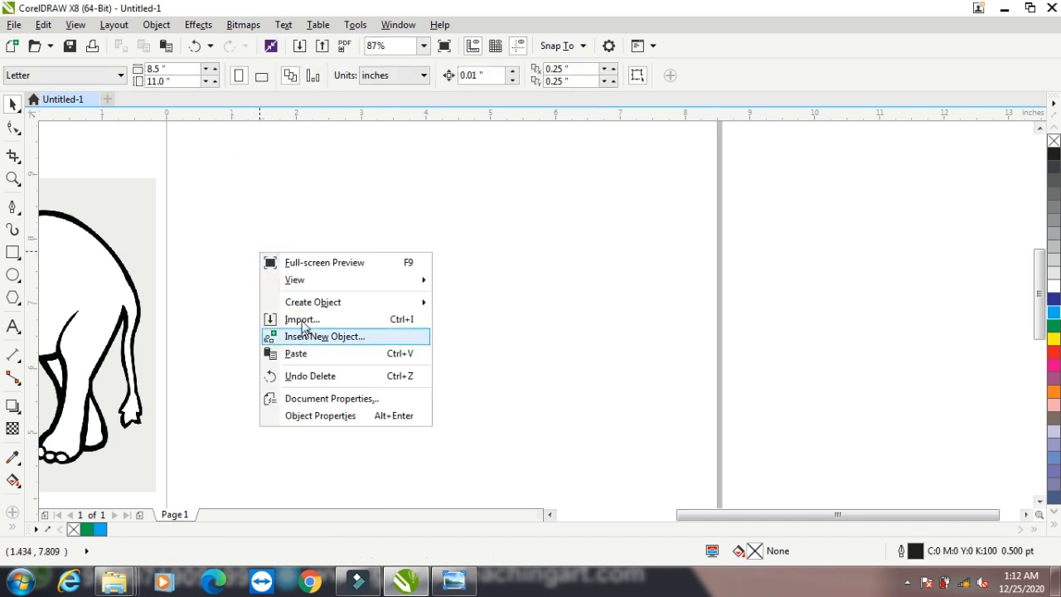
{"action": "left_click", "coordinate": [298, 317]}
{"action": "scroll", "coordinate": [398, 220], "scroll_direction": "down", "scroll_amount": 5}
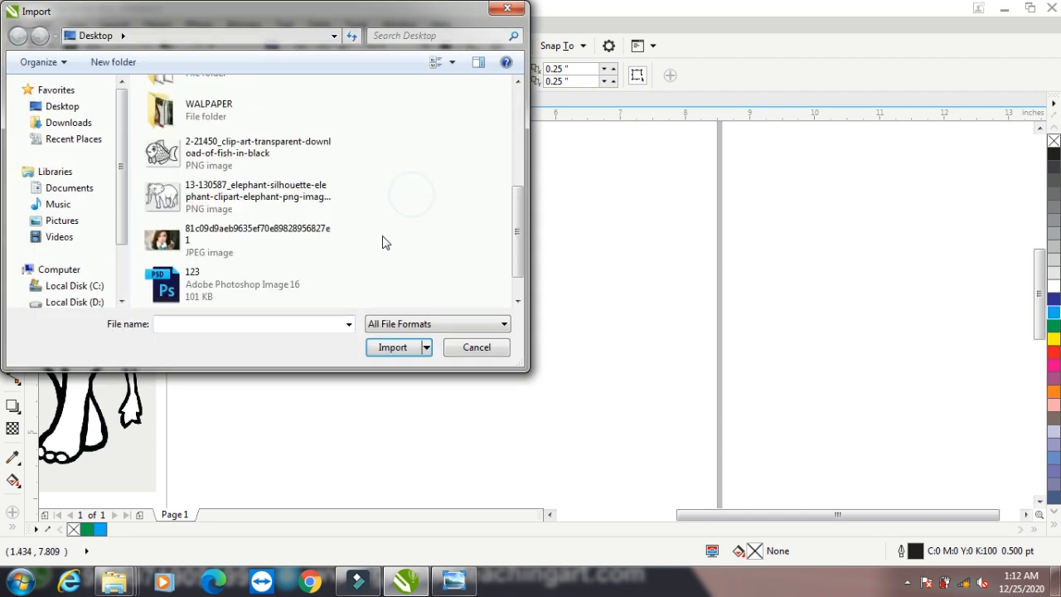
{"action": "left_click", "coordinate": [199, 234]}
{"action": "left_click", "coordinate": [391, 347]}
{"action": "left_click_drag", "start_coordinate": [230, 178], "coordinate": [669, 437]}
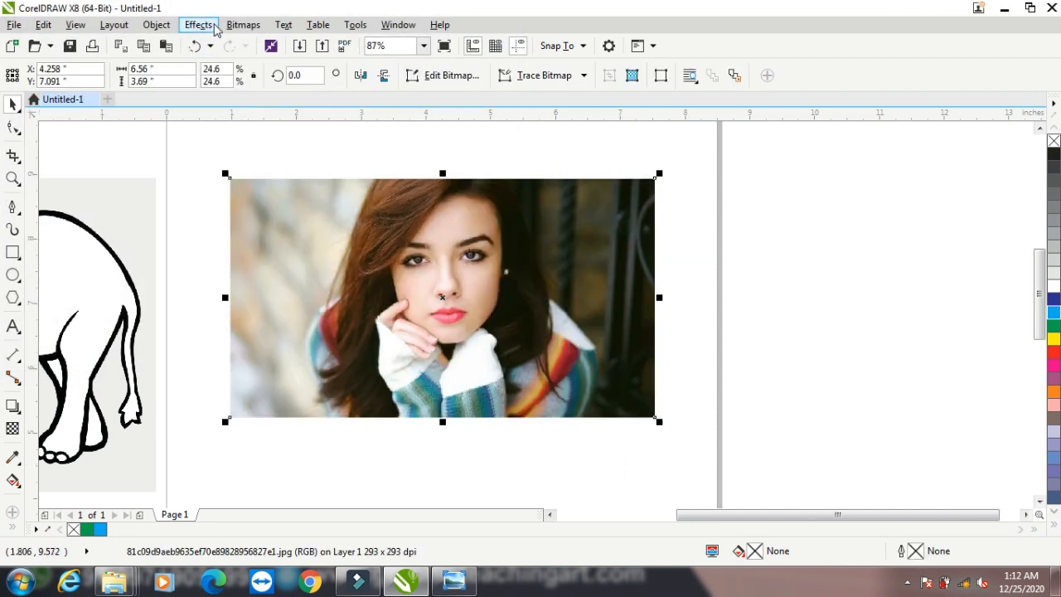
Start a Page Curl effect on the photo and set its upper-right corner as the one that curls
{"action": "left_click", "coordinate": [243, 25]}
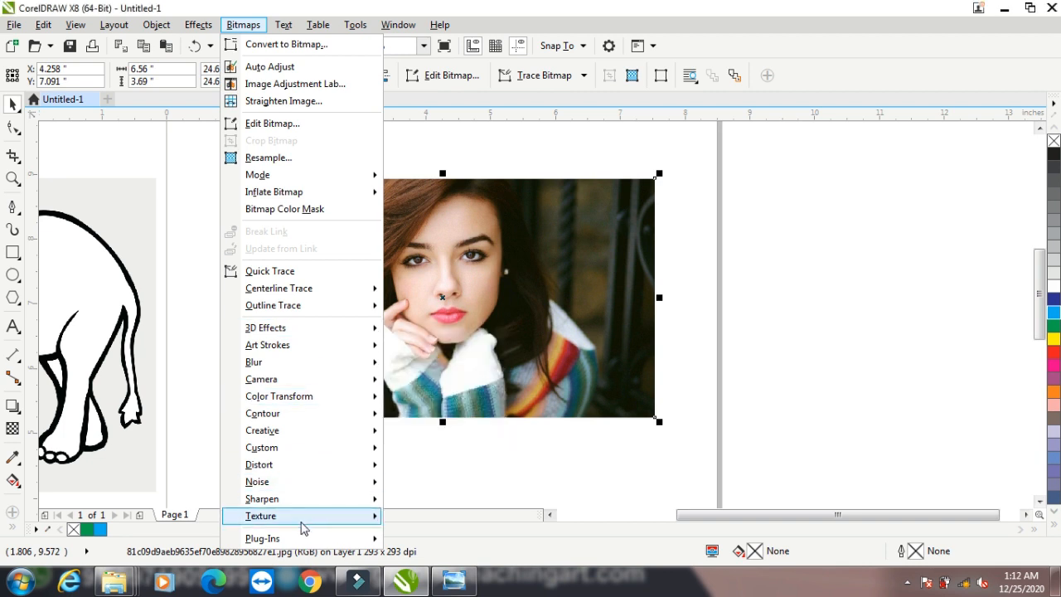
{"action": "mouse_move", "coordinate": [302, 528]}
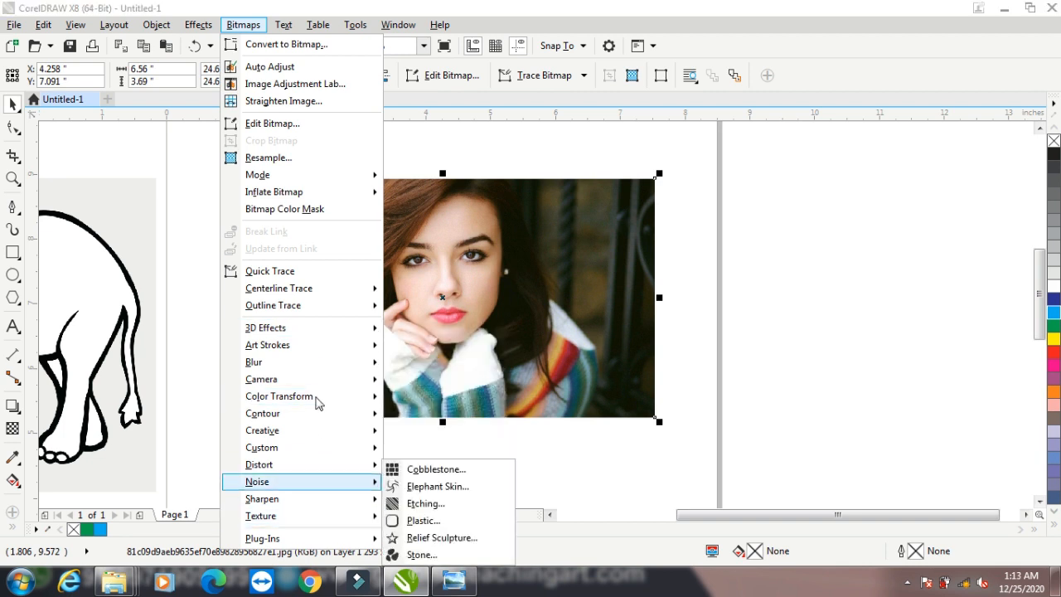
{"action": "mouse_move", "coordinate": [309, 332]}
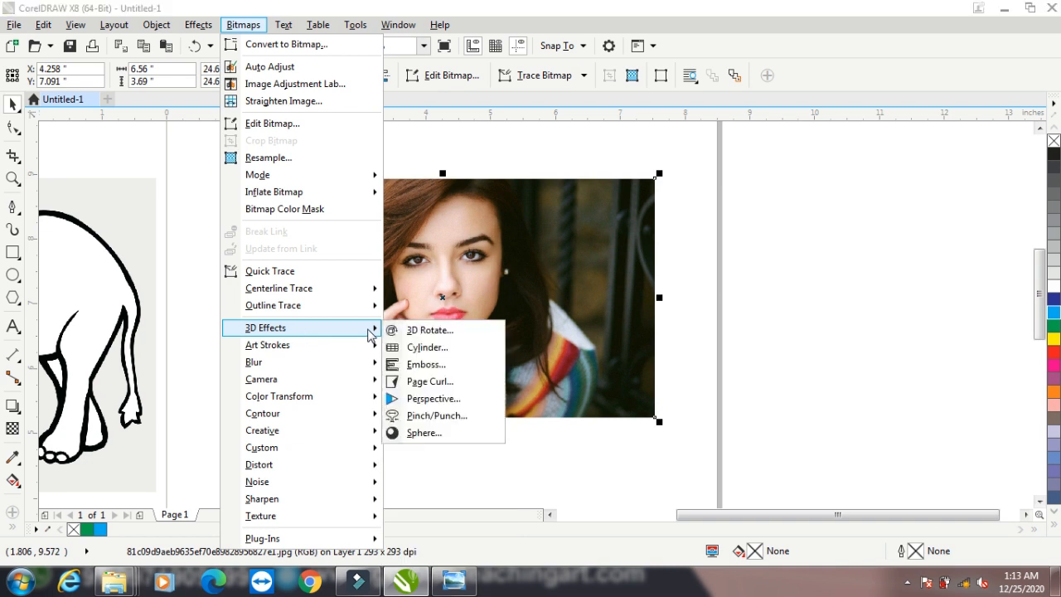
{"action": "left_click", "coordinate": [427, 381]}
{"action": "left_click", "coordinate": [540, 201]}
{"action": "left_click_drag", "start_coordinate": [766, 146], "coordinate": [920, 65]}
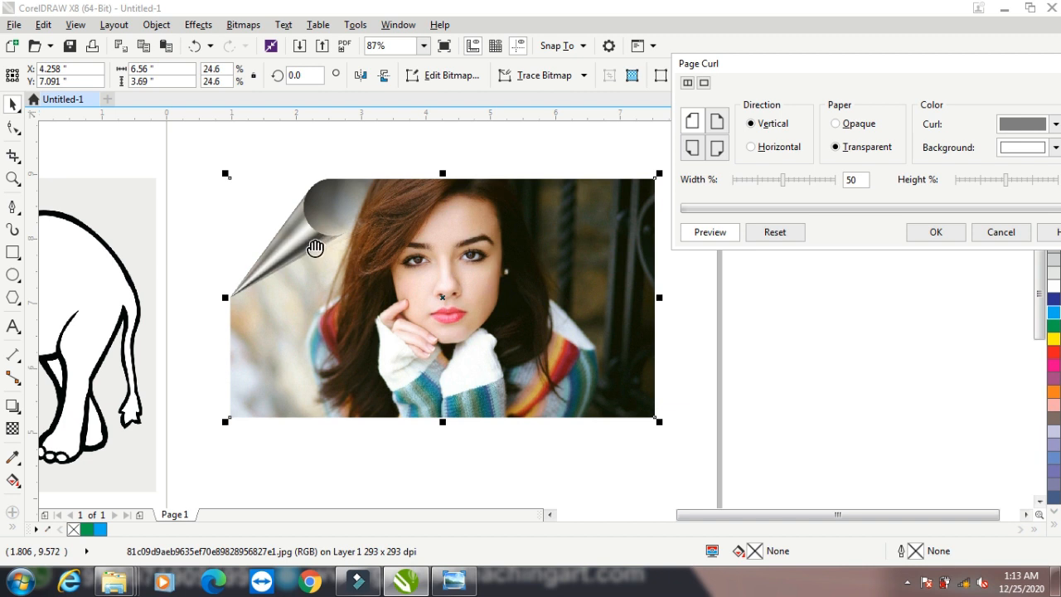
{"action": "left_click", "coordinate": [692, 147]}
{"action": "left_click", "coordinate": [717, 123]}
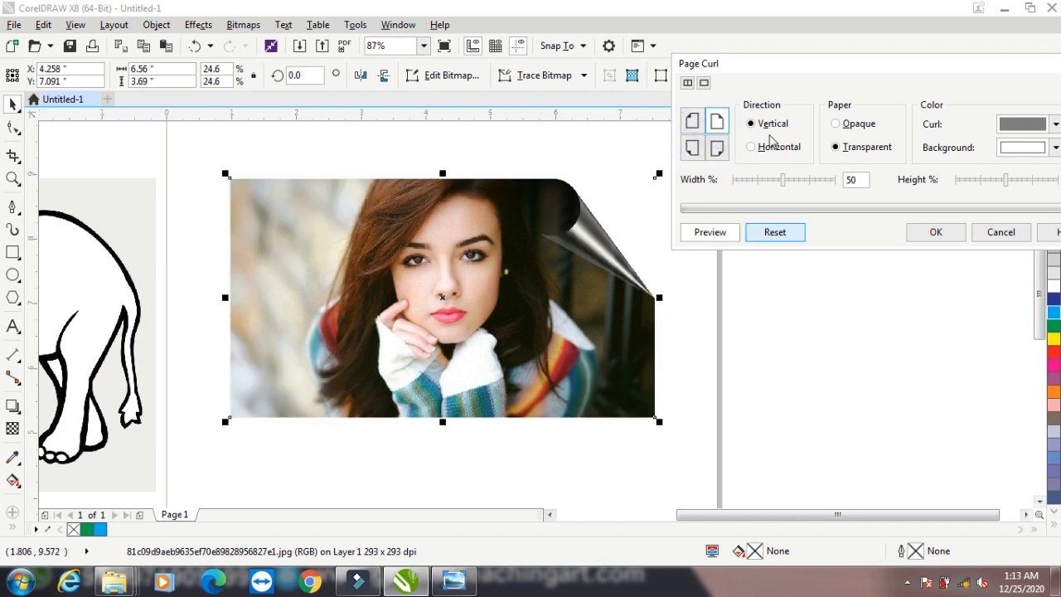
Set the curl colour to near-black #0D1102 by sampling the dark area of the photo
{"action": "left_click", "coordinate": [1057, 124]}
{"action": "left_click", "coordinate": [942, 164]}
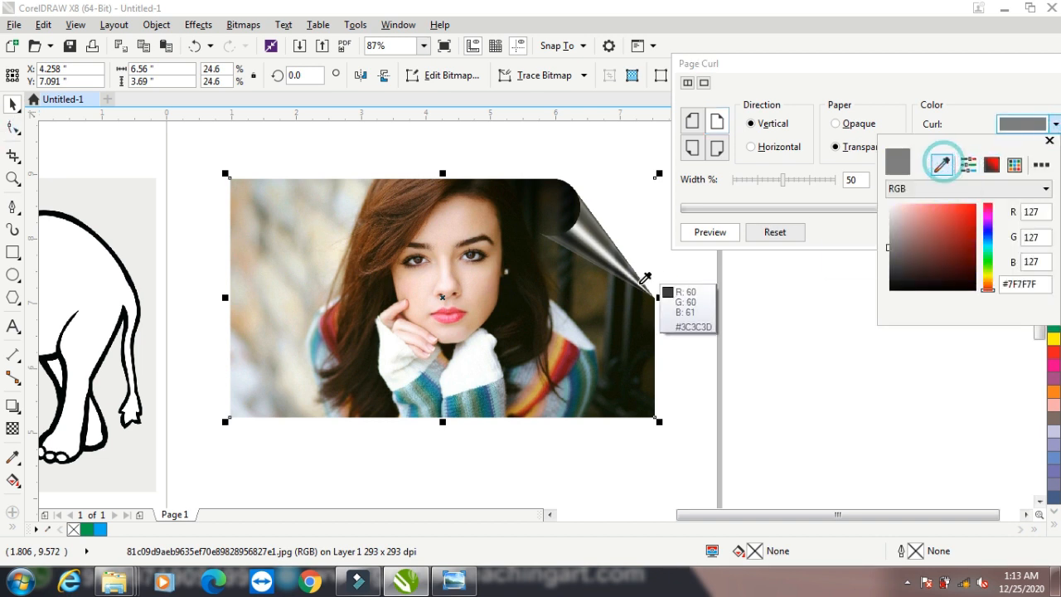
{"action": "left_click", "coordinate": [616, 281]}
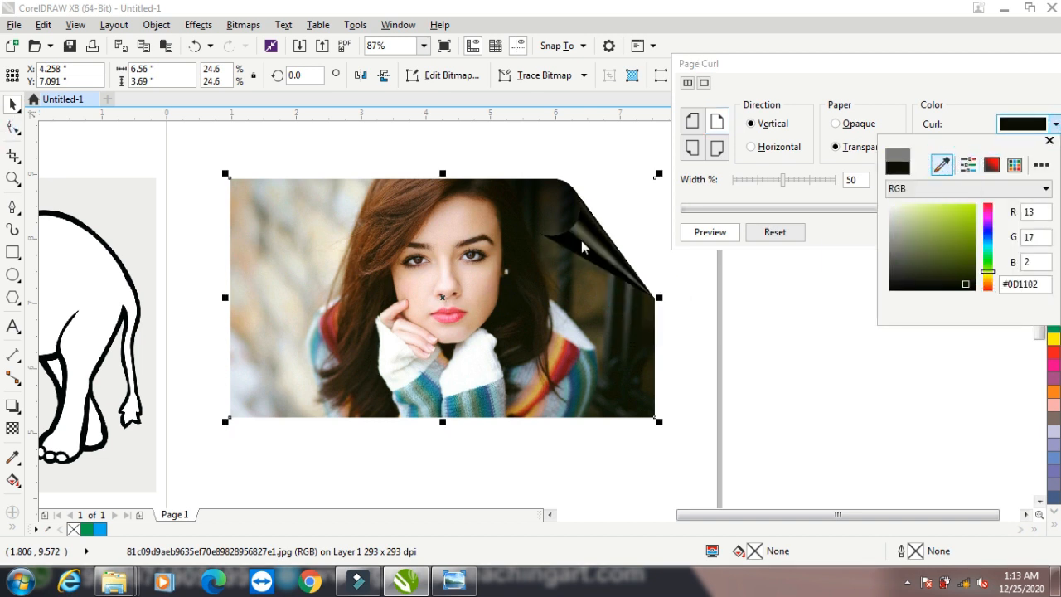
Try skin tone #E6BFAE and light blue #CEE3FF as the page curl's background colour, and restore white #FFFFFF
{"action": "left_click", "coordinate": [947, 79]}
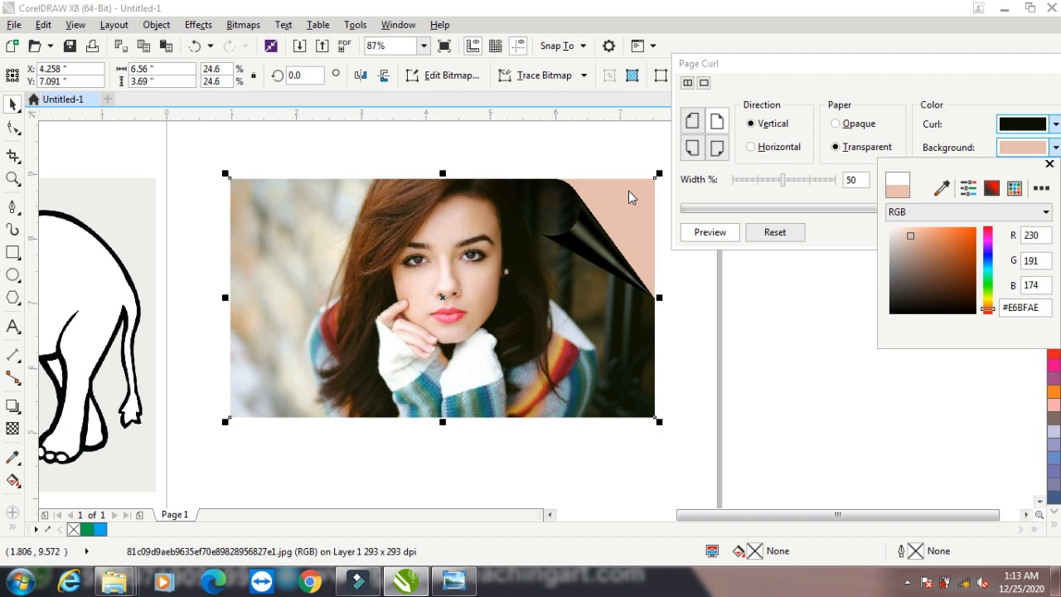
{"action": "left_click", "coordinate": [942, 189]}
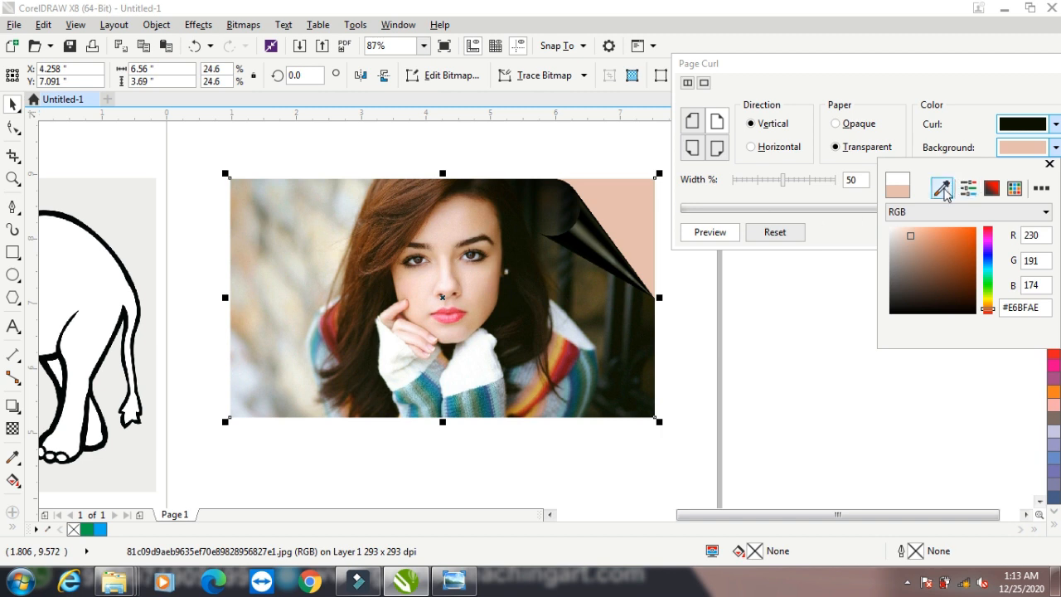
{"action": "left_click", "coordinate": [1054, 149]}
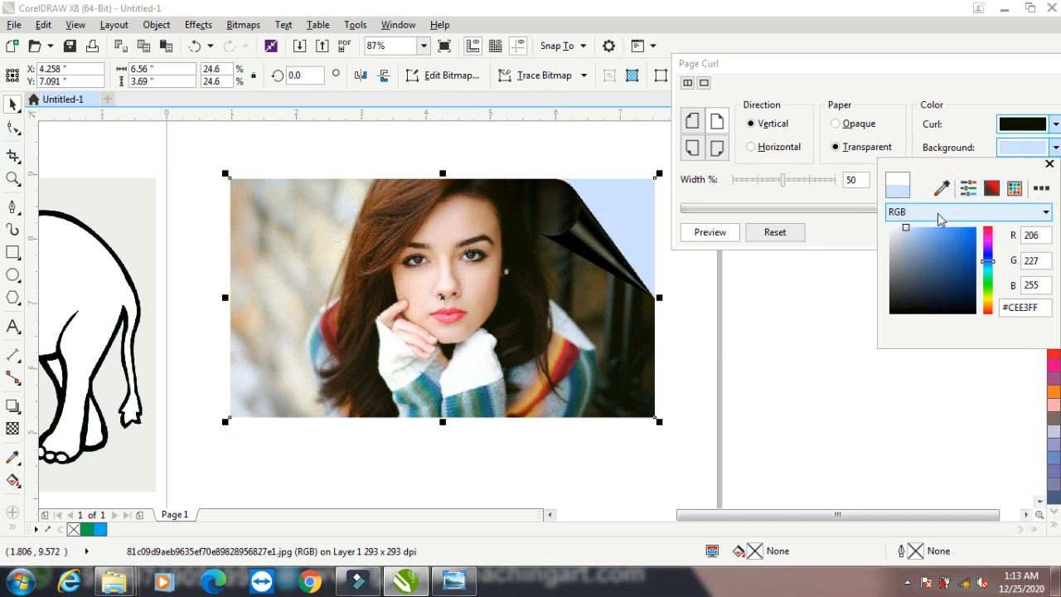
{"action": "left_click_drag", "start_coordinate": [912, 228], "coordinate": [879, 226]}
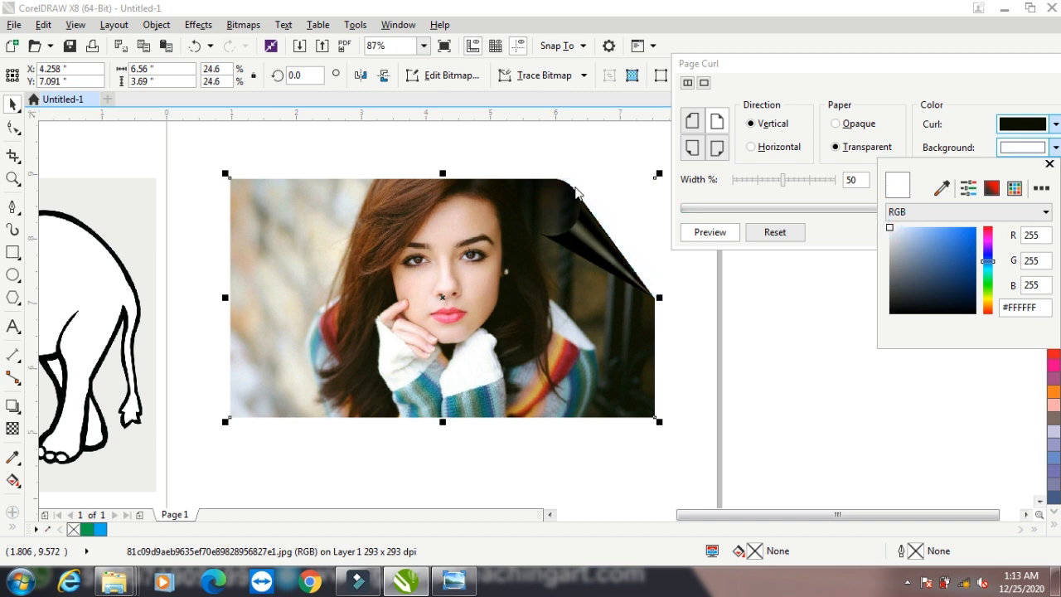
{"action": "left_click", "coordinate": [790, 66]}
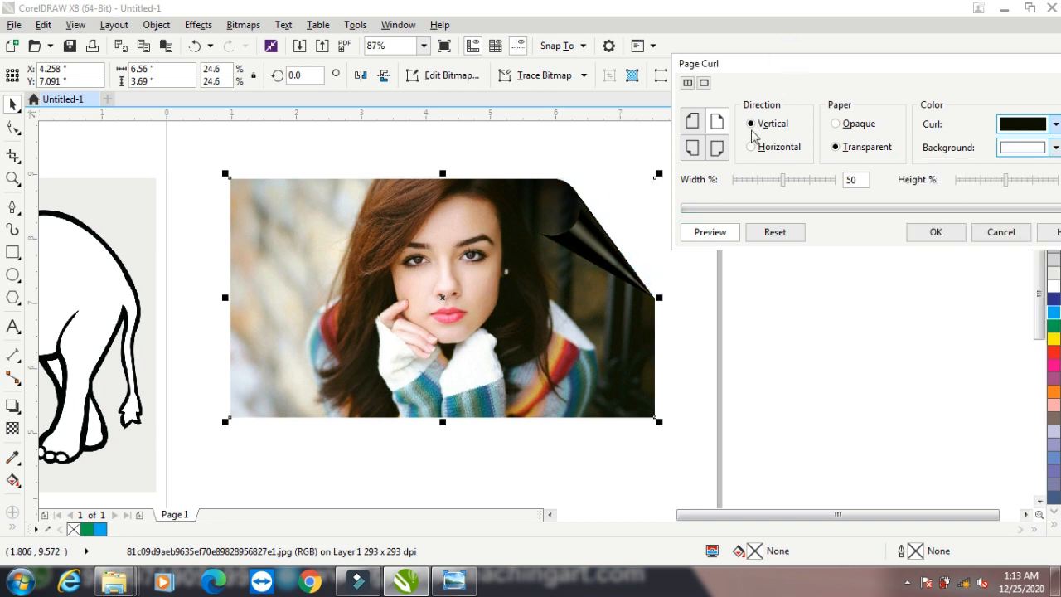
{"action": "left_click", "coordinate": [787, 76]}
Try a page curl height of 76%, and reduce it to slightly below 50%
{"action": "left_click_drag", "start_coordinate": [763, 68], "coordinate": [638, 297]}
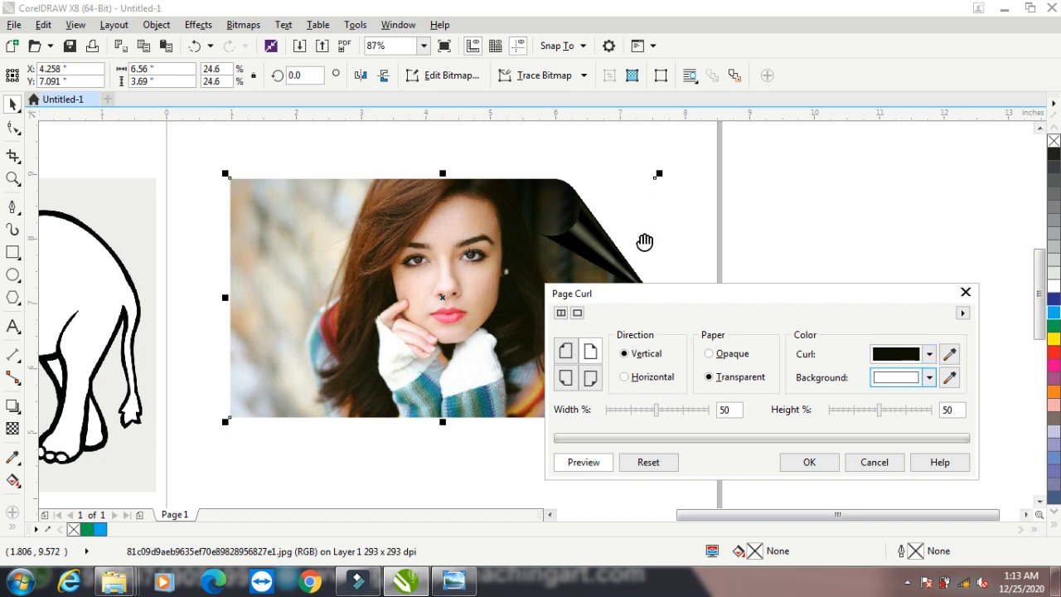
{"action": "left_click", "coordinate": [909, 409]}
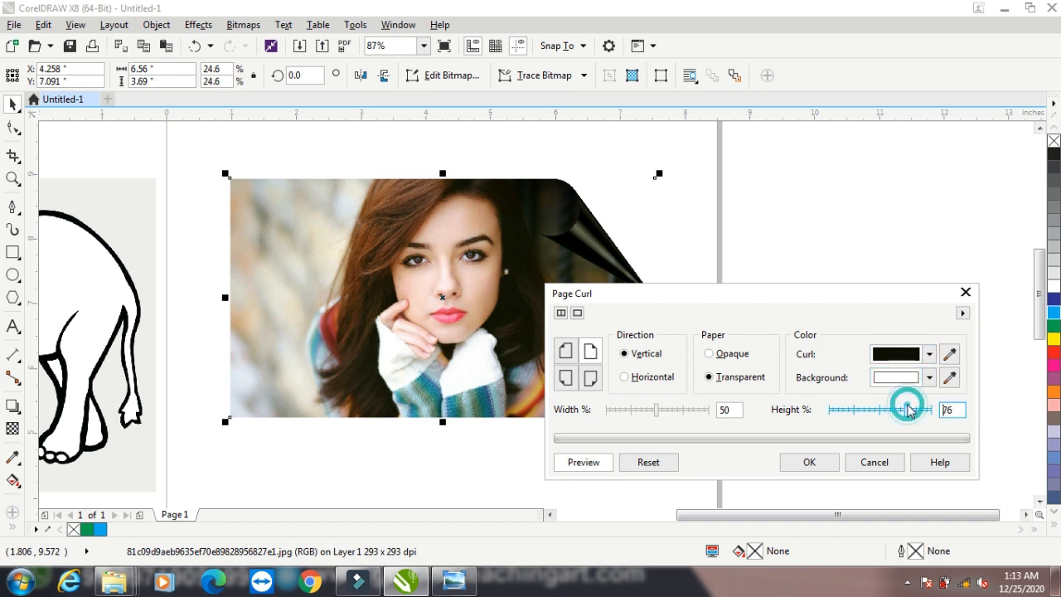
{"action": "left_click_drag", "start_coordinate": [784, 299], "coordinate": [905, 121]}
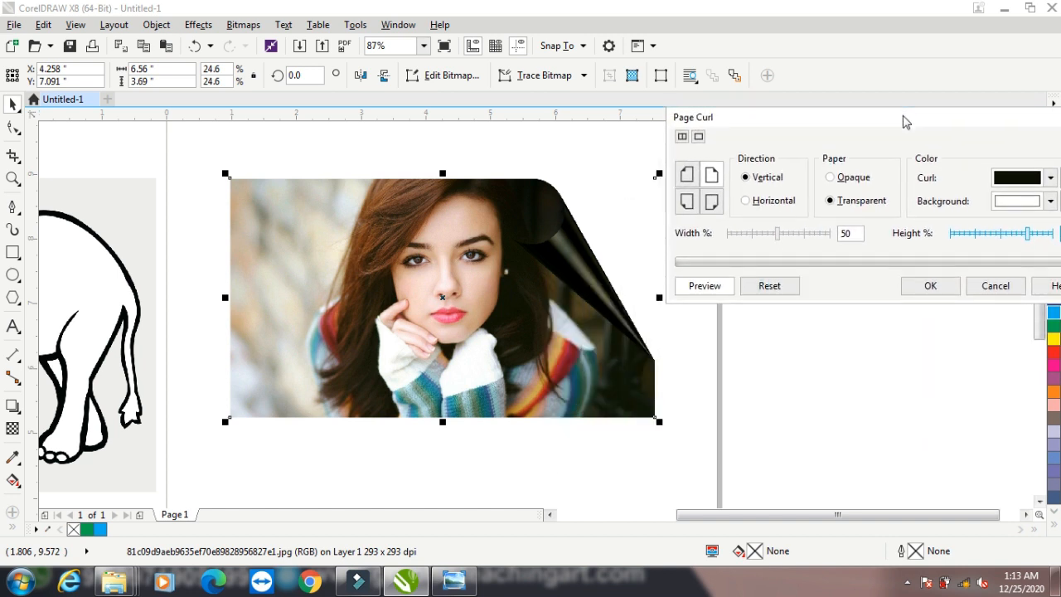
{"action": "left_click", "coordinate": [973, 233]}
{"action": "left_click", "coordinate": [994, 233]}
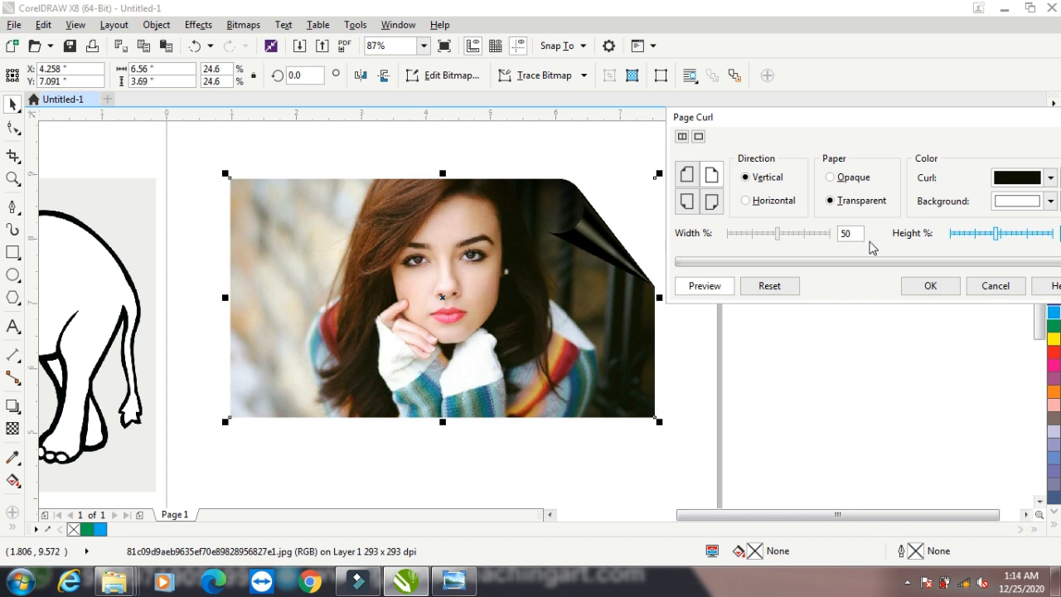
Set the page curl's direction to Horizontal and its paper to Opaque
{"action": "left_click", "coordinate": [770, 203]}
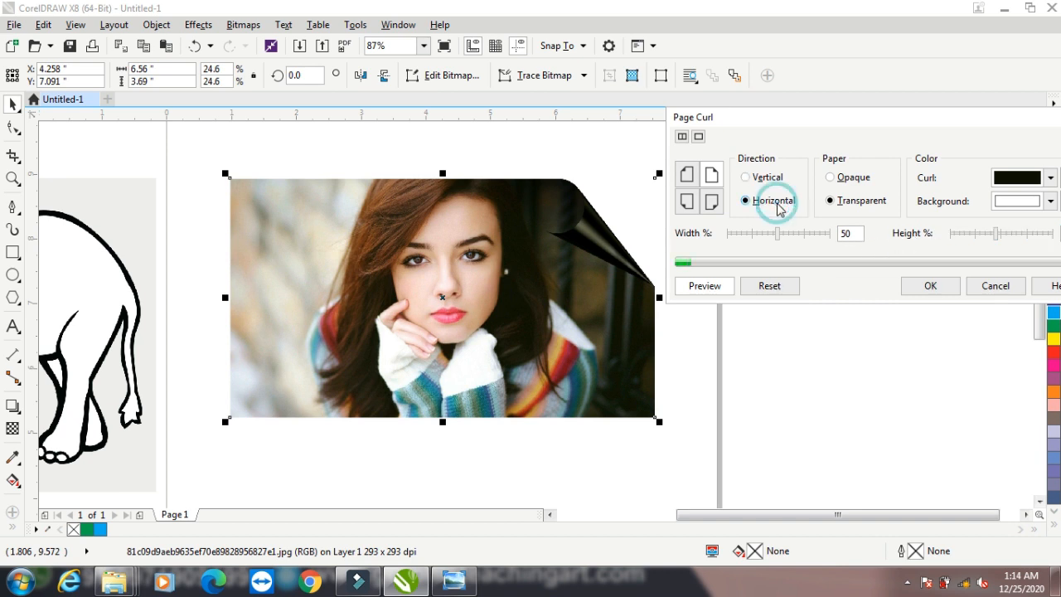
{"action": "left_click", "coordinate": [833, 178]}
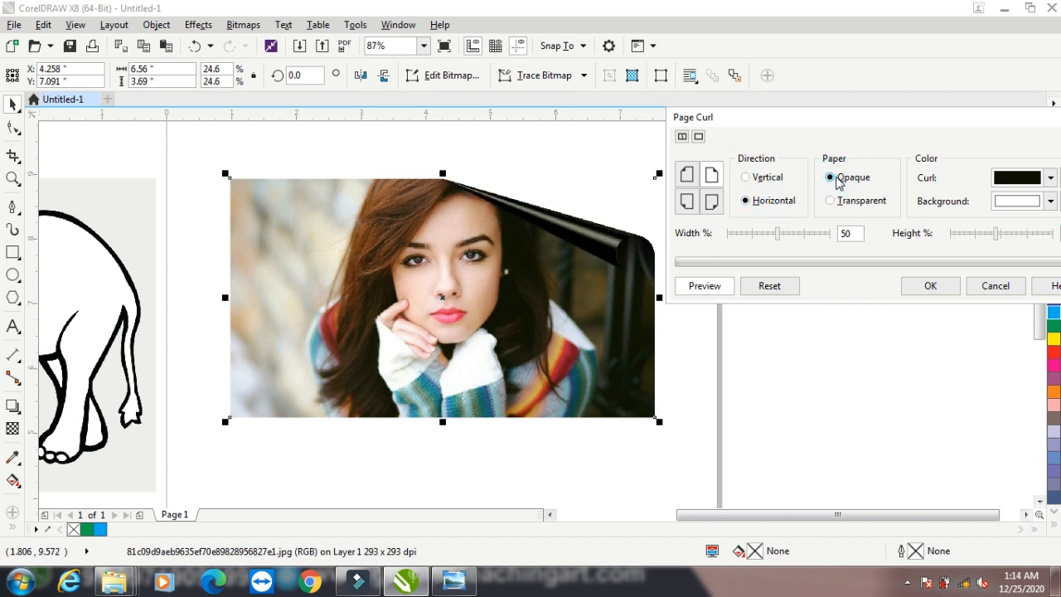
Try a page curl width of 67% on the photo, and cancel the page curl effect
{"action": "left_click_drag", "start_coordinate": [785, 235], "coordinate": [796, 233]}
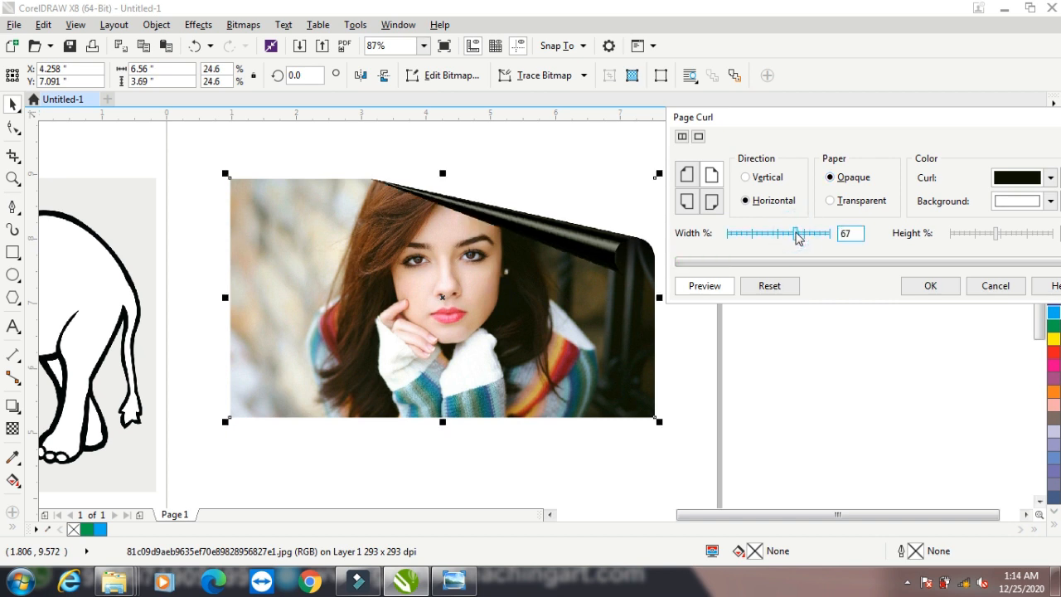
{"action": "left_click", "coordinate": [996, 285]}
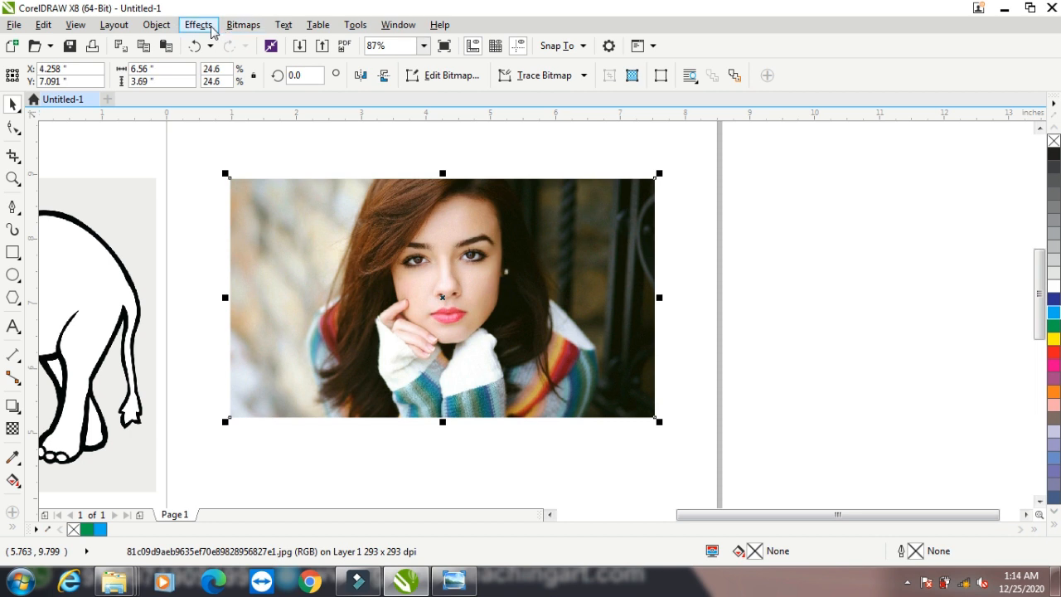
Try a 3D Rotate effect on the photo with vertical -22 and horizontal -10, and cancel it
{"action": "left_click", "coordinate": [241, 25]}
{"action": "mouse_move", "coordinate": [310, 329]}
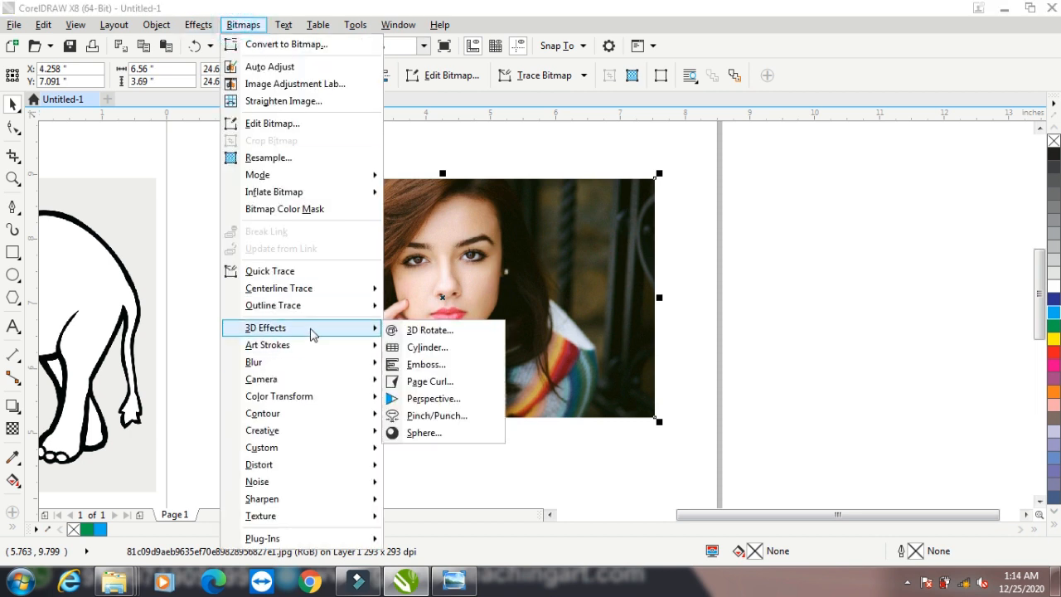
{"action": "left_click", "coordinate": [419, 330]}
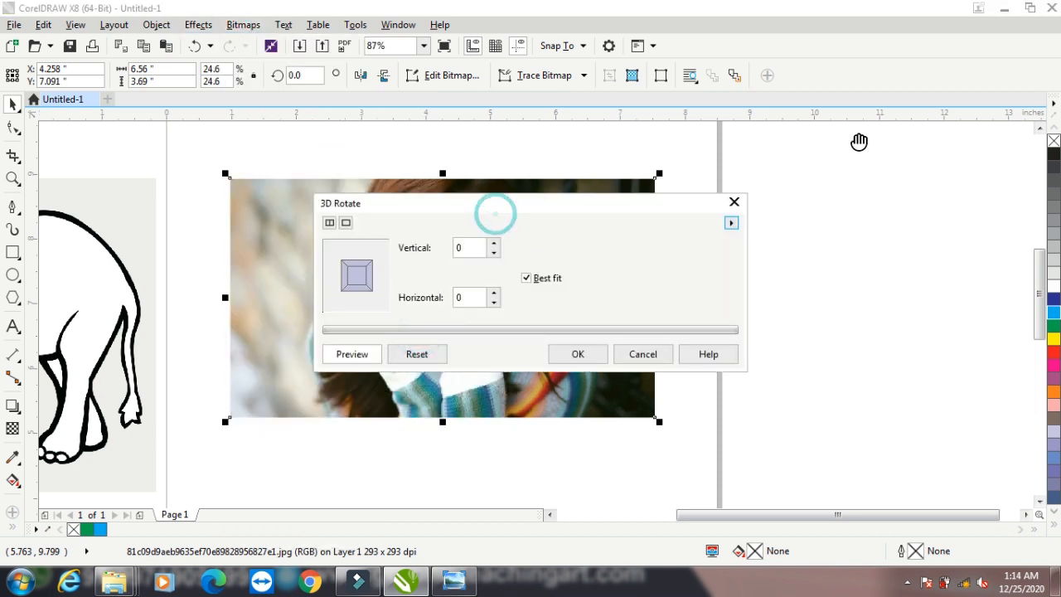
{"action": "left_click_drag", "start_coordinate": [568, 206], "coordinate": [943, 133]}
{"action": "left_click_drag", "start_coordinate": [740, 206], "coordinate": [718, 230]}
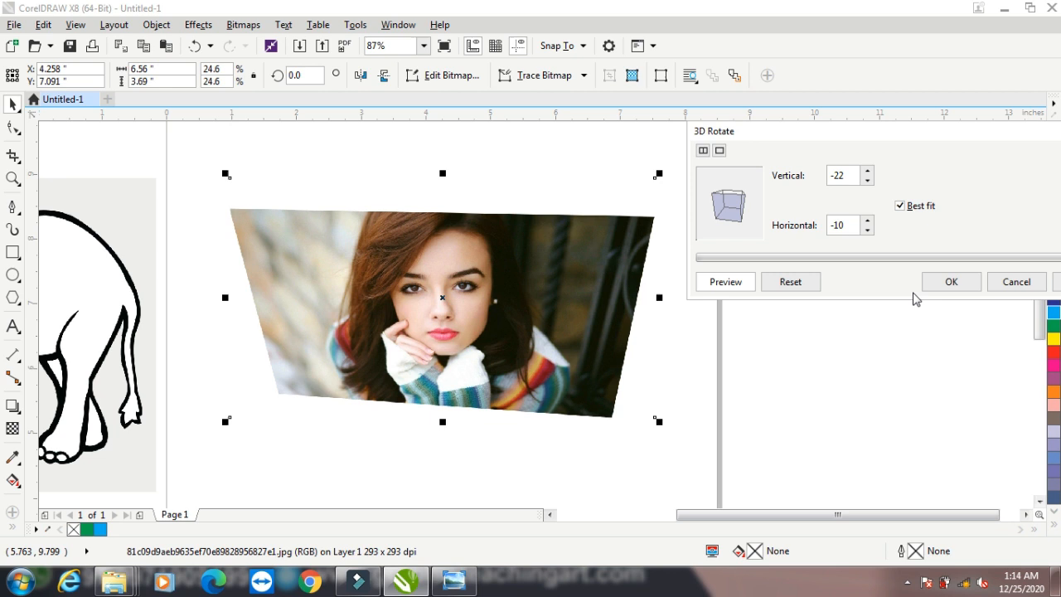
{"action": "left_click", "coordinate": [1017, 282]}
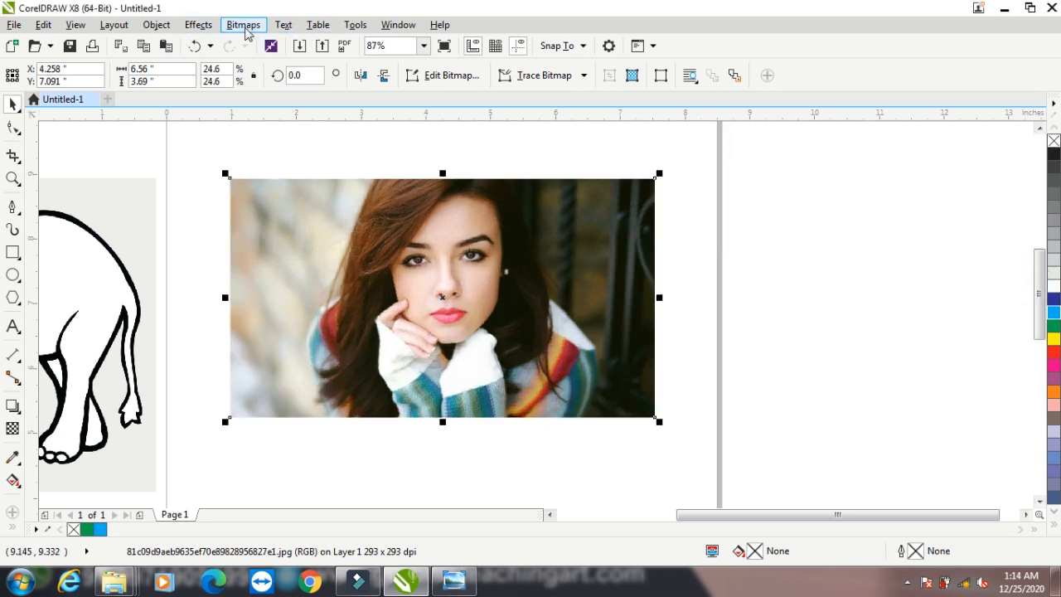
Try the Perspective 3D effect on the photo, tapering it towards the photo's right edge, and cancel it
{"action": "left_click", "coordinate": [245, 30]}
{"action": "mouse_move", "coordinate": [305, 331]}
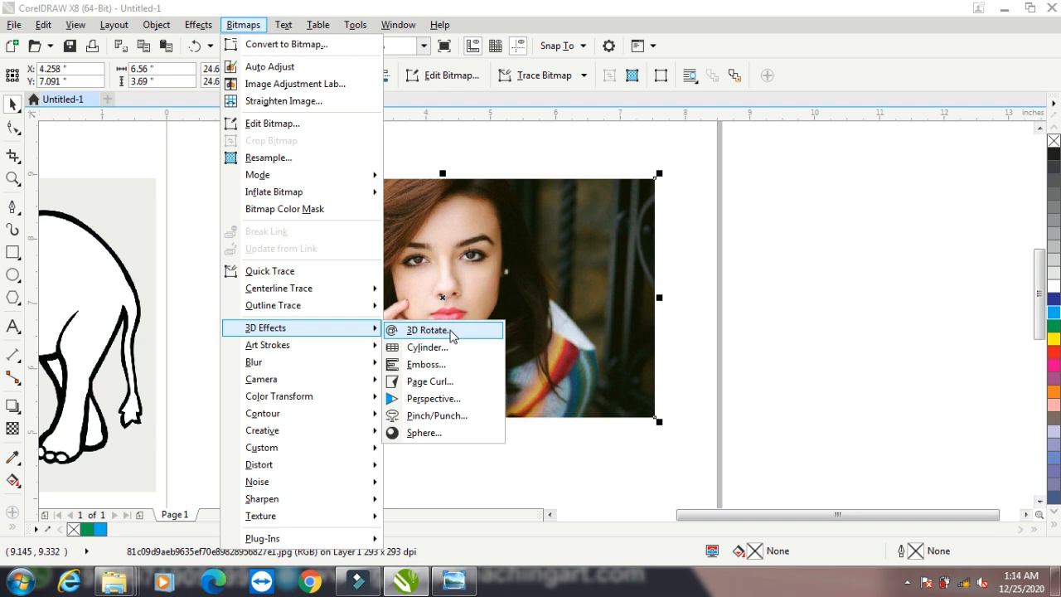
{"action": "left_click", "coordinate": [432, 399]}
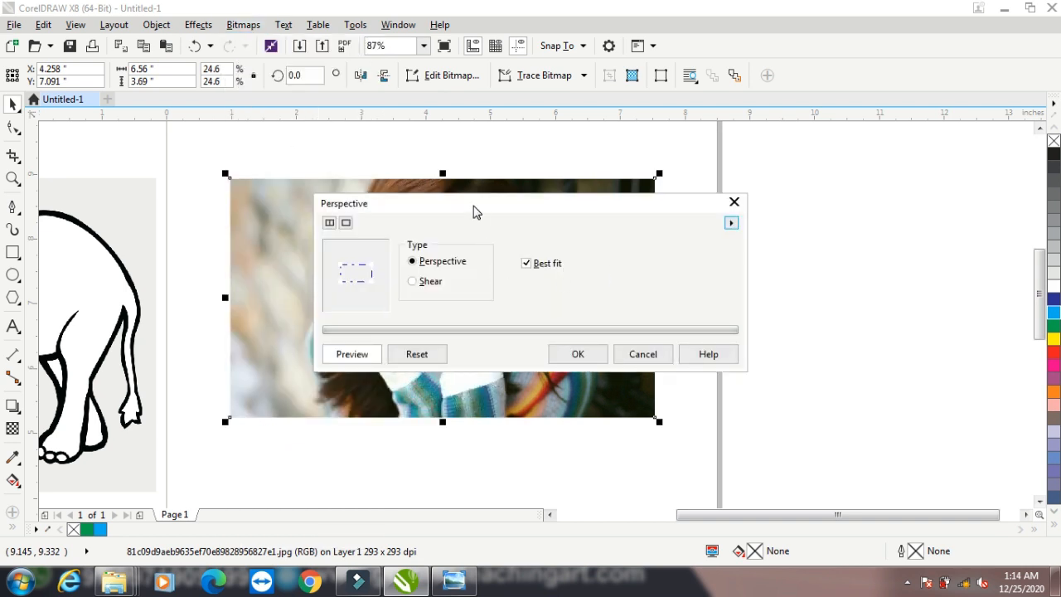
{"action": "left_click_drag", "start_coordinate": [475, 212], "coordinate": [779, 100]}
{"action": "left_click_drag", "start_coordinate": [672, 153], "coordinate": [672, 164]}
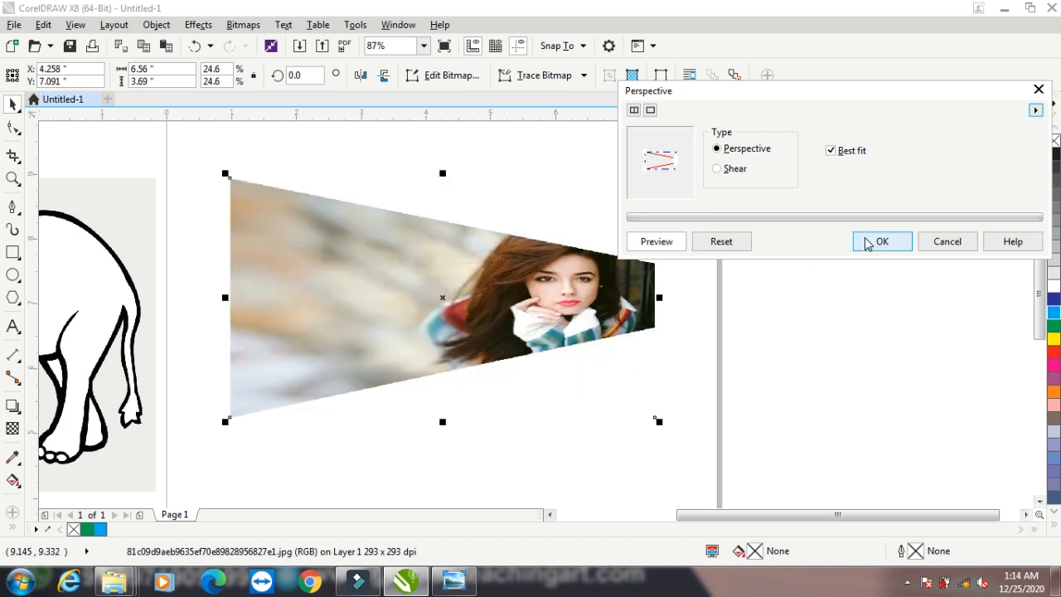
{"action": "left_click", "coordinate": [946, 241]}
Try the Pastels art stroke effect on the photo with the Soft type, and cancel it
{"action": "left_click", "coordinate": [245, 25]}
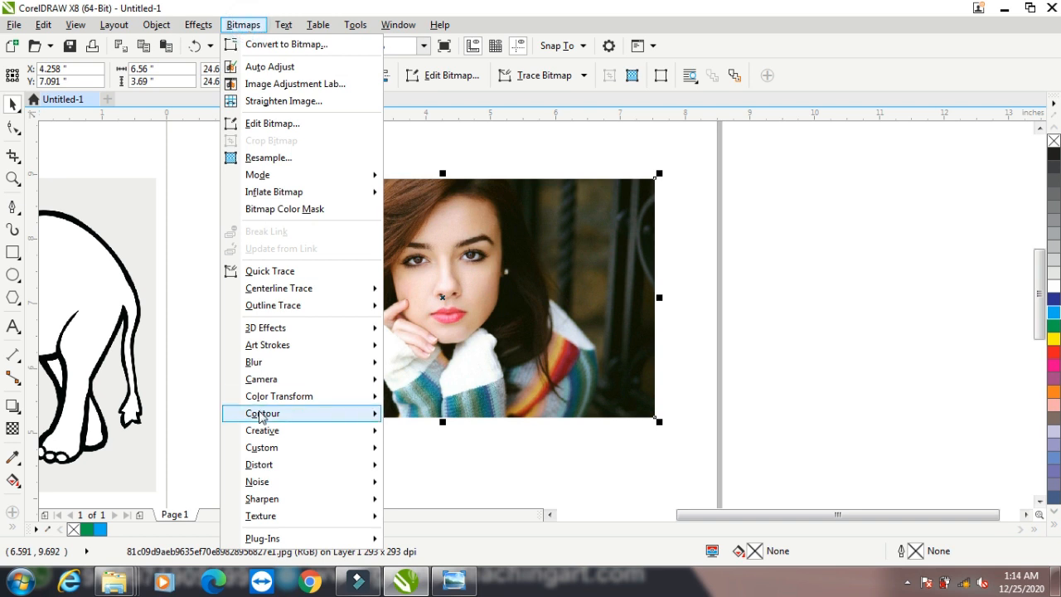
{"action": "mouse_move", "coordinate": [282, 346]}
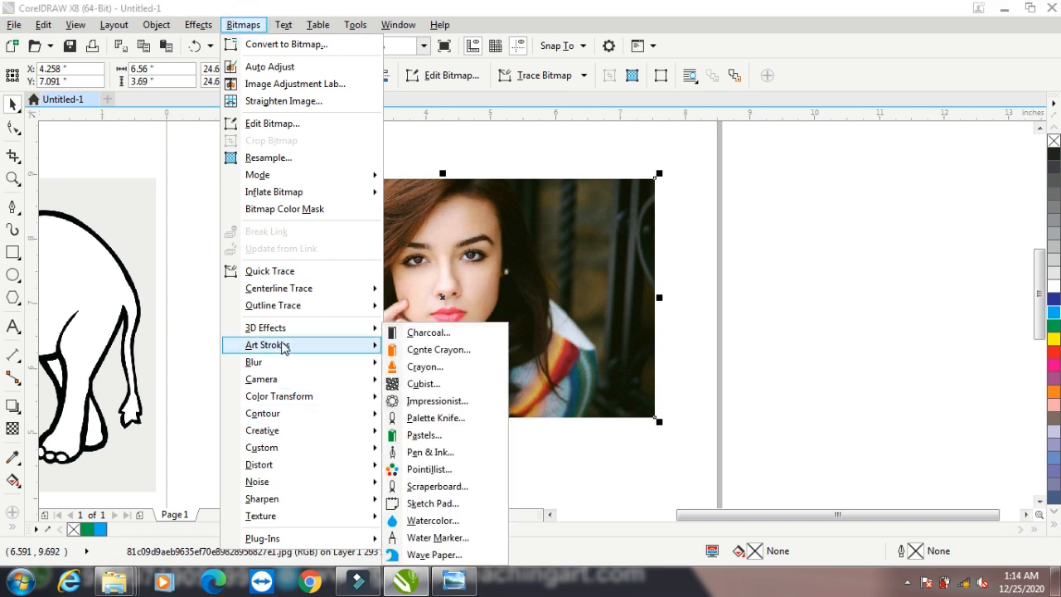
{"action": "left_click", "coordinate": [417, 436]}
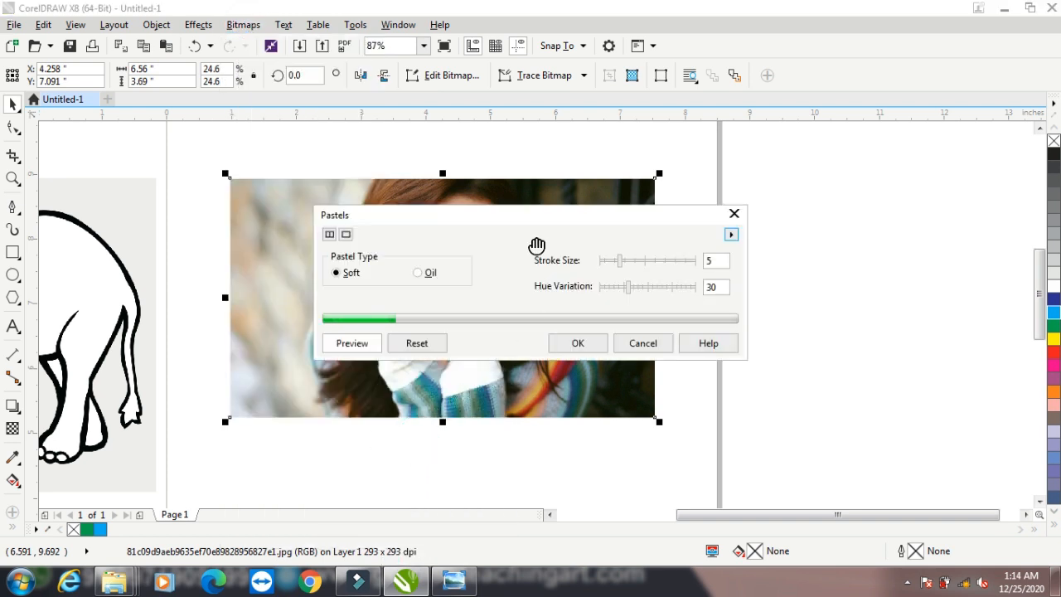
{"action": "left_click_drag", "start_coordinate": [533, 230], "coordinate": [698, 174]}
{"action": "left_click_drag", "start_coordinate": [581, 212], "coordinate": [773, 159]}
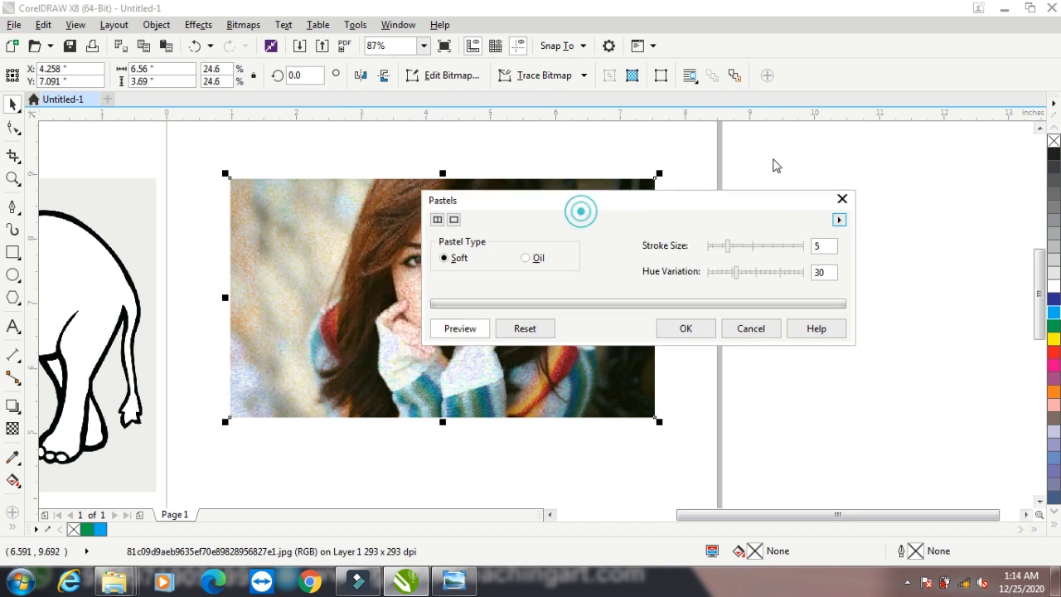
{"action": "left_click", "coordinate": [872, 258]}
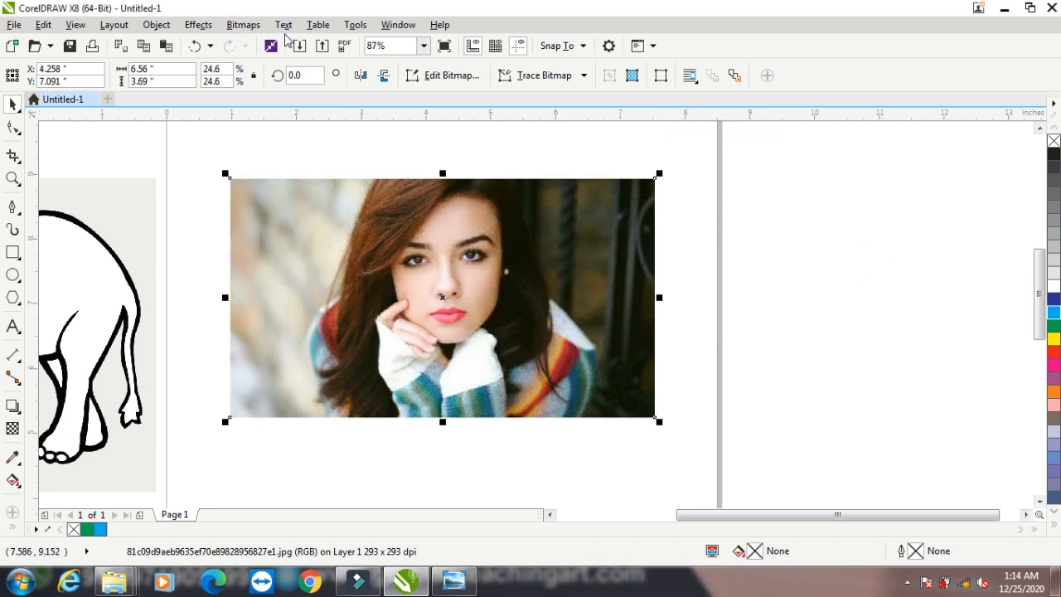
Try the Gaussian Blur effect on the photo without changing its radius, and cancel it
{"action": "left_click", "coordinate": [243, 25]}
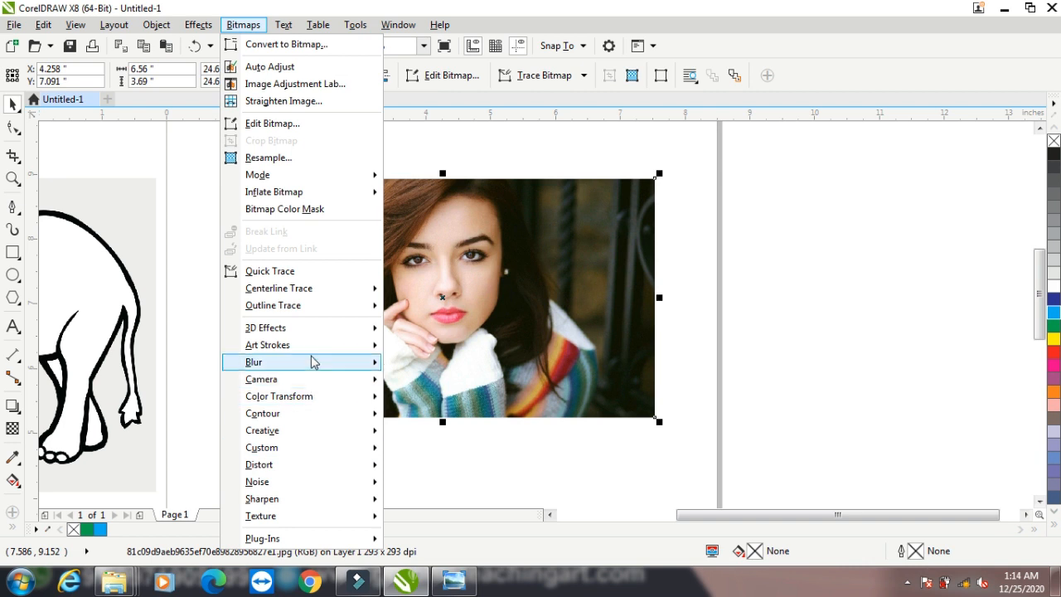
{"action": "mouse_move", "coordinate": [336, 362]}
{"action": "left_click", "coordinate": [402, 381]}
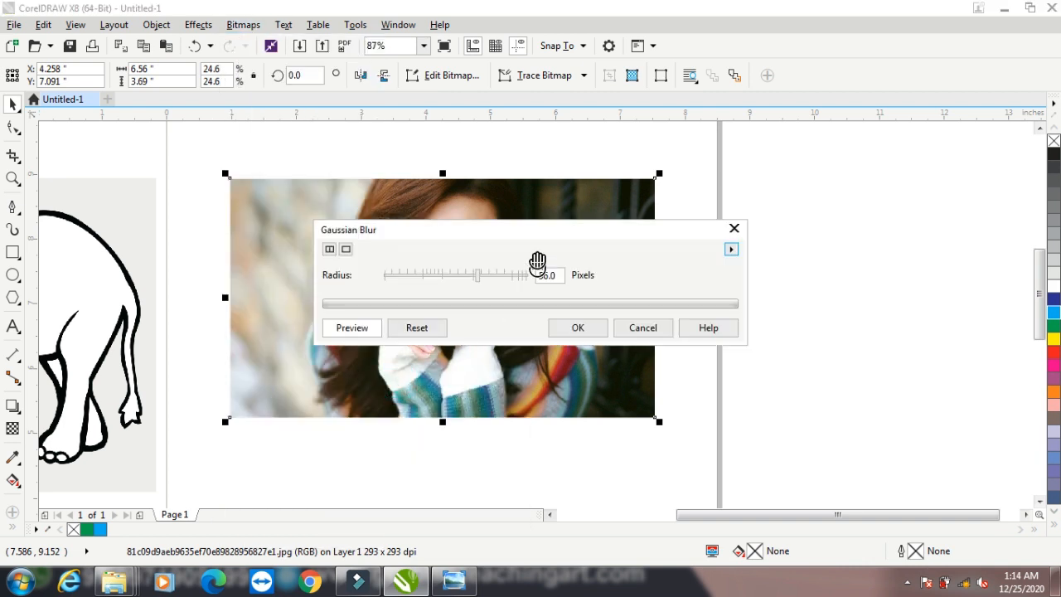
{"action": "left_click_drag", "start_coordinate": [509, 239], "coordinate": [723, 182]}
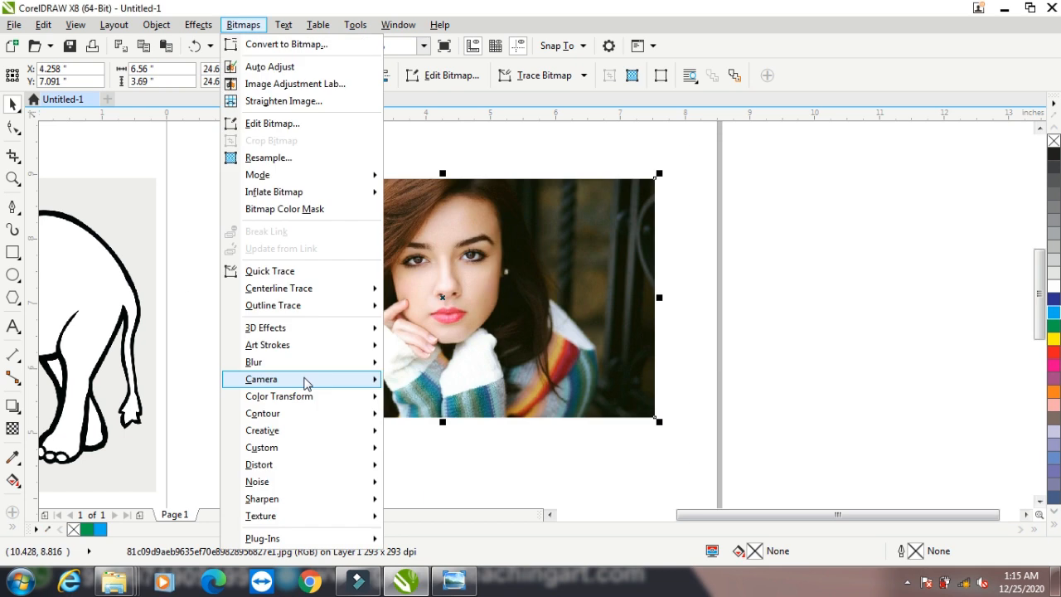
Try the Diffuse camera effect on the photo at level 69, and cancel it
{"action": "mouse_move", "coordinate": [304, 379]}
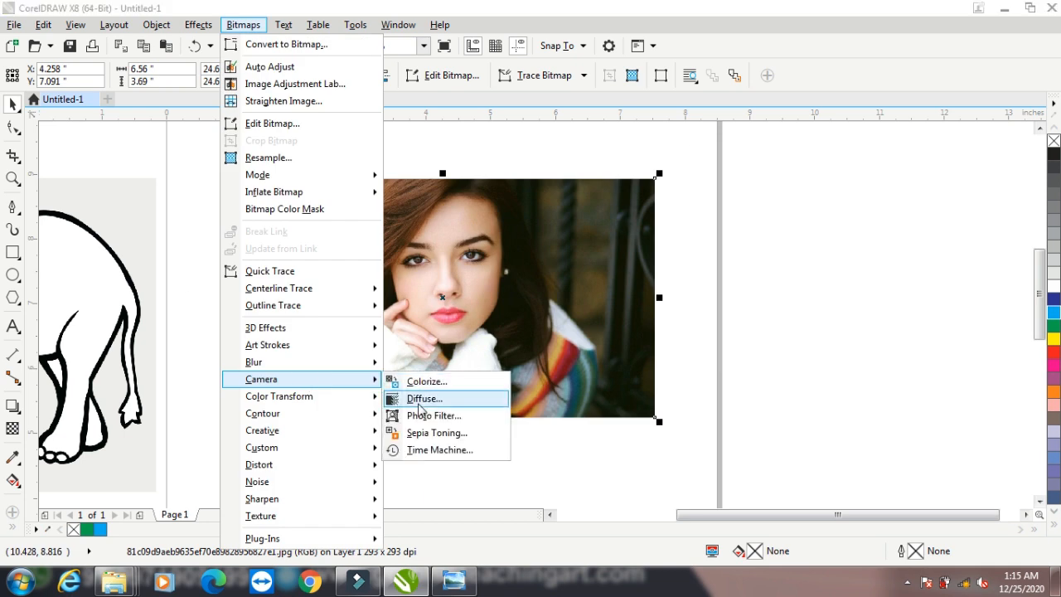
{"action": "left_click", "coordinate": [402, 403]}
{"action": "left_click_drag", "start_coordinate": [532, 235], "coordinate": [706, 141]}
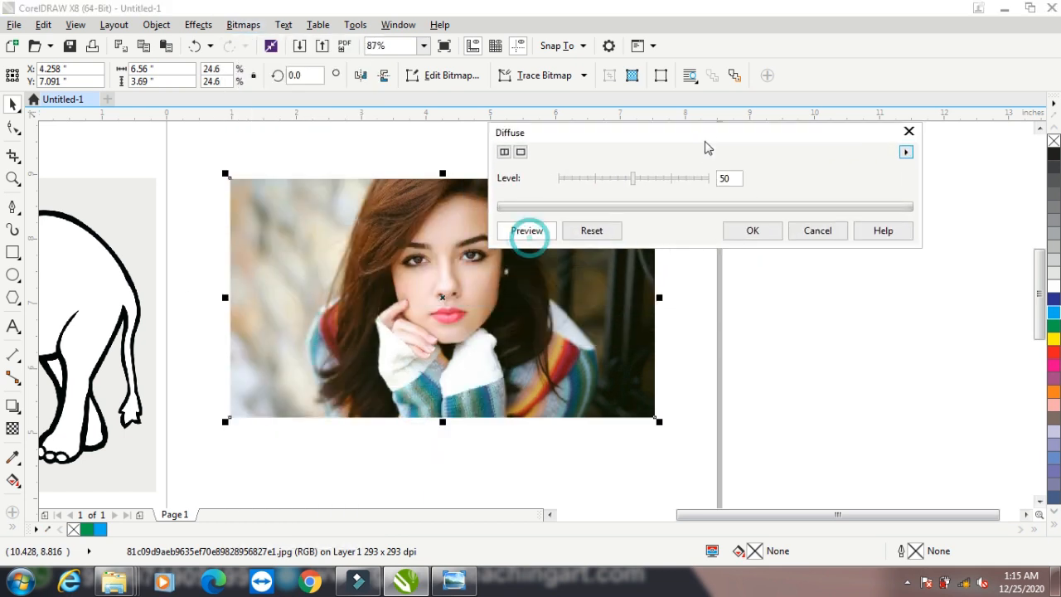
{"action": "left_click", "coordinate": [661, 176]}
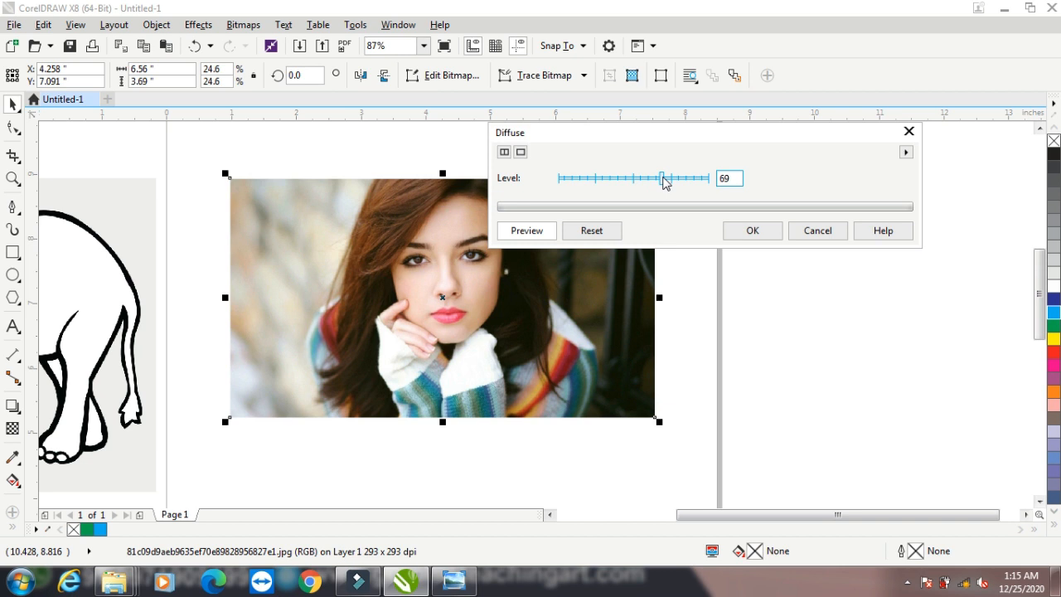
{"action": "left_click", "coordinate": [817, 231]}
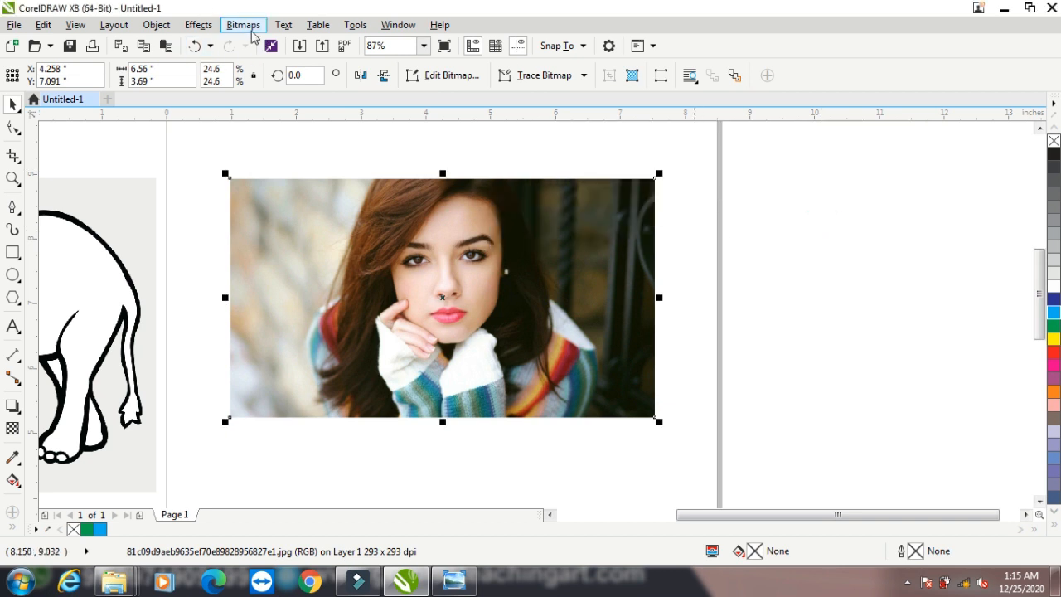
Try the Particles creative effect on the photo in the Stars style with size 12, and cancel it
{"action": "left_click", "coordinate": [242, 25]}
{"action": "mouse_move", "coordinate": [324, 433]}
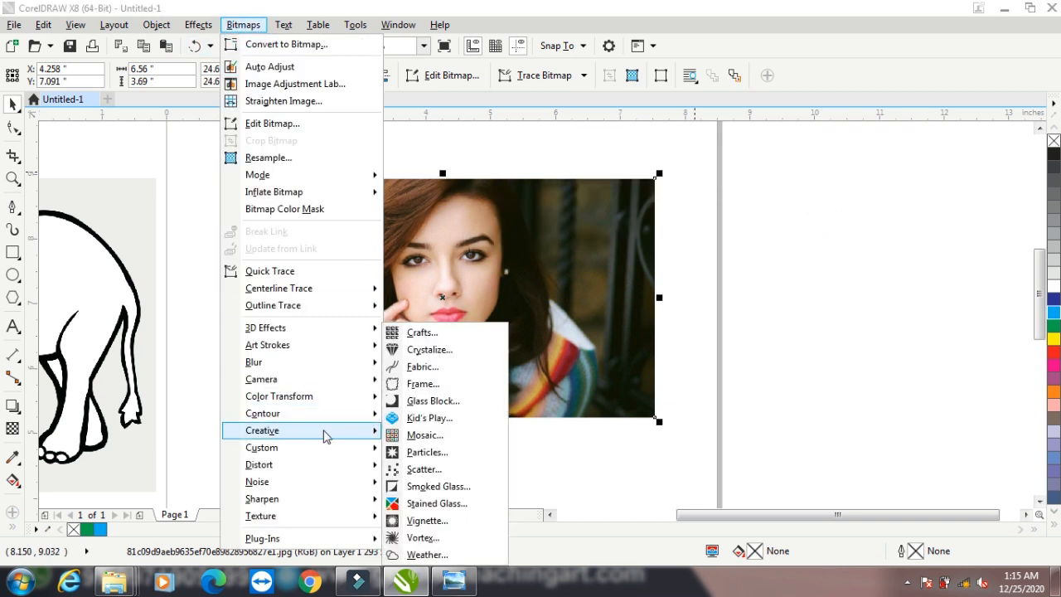
{"action": "left_click", "coordinate": [418, 452]}
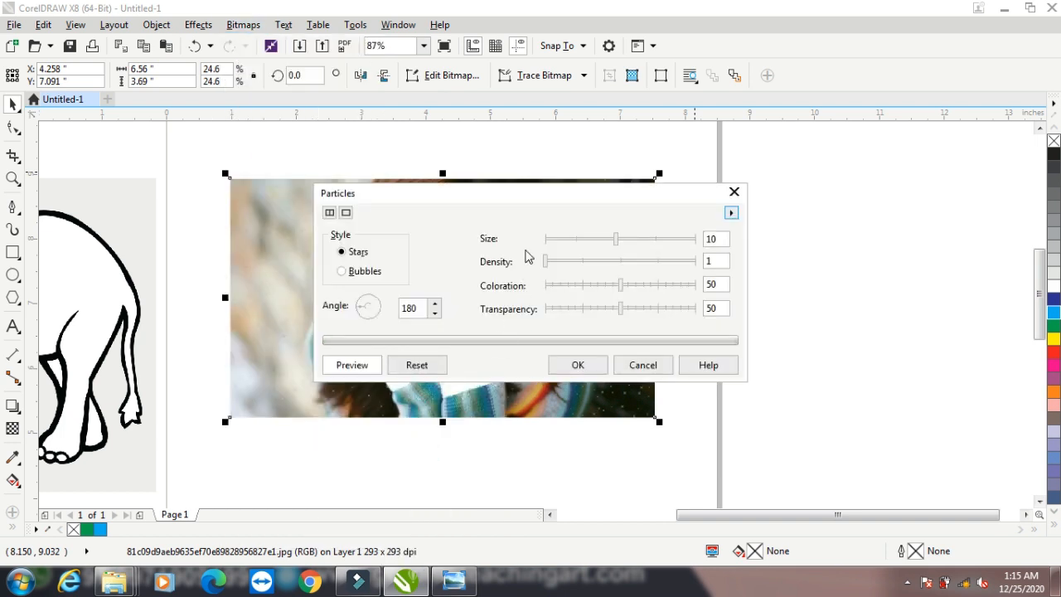
{"action": "left_click_drag", "start_coordinate": [547, 203], "coordinate": [741, 96]}
{"action": "left_click", "coordinate": [824, 131]}
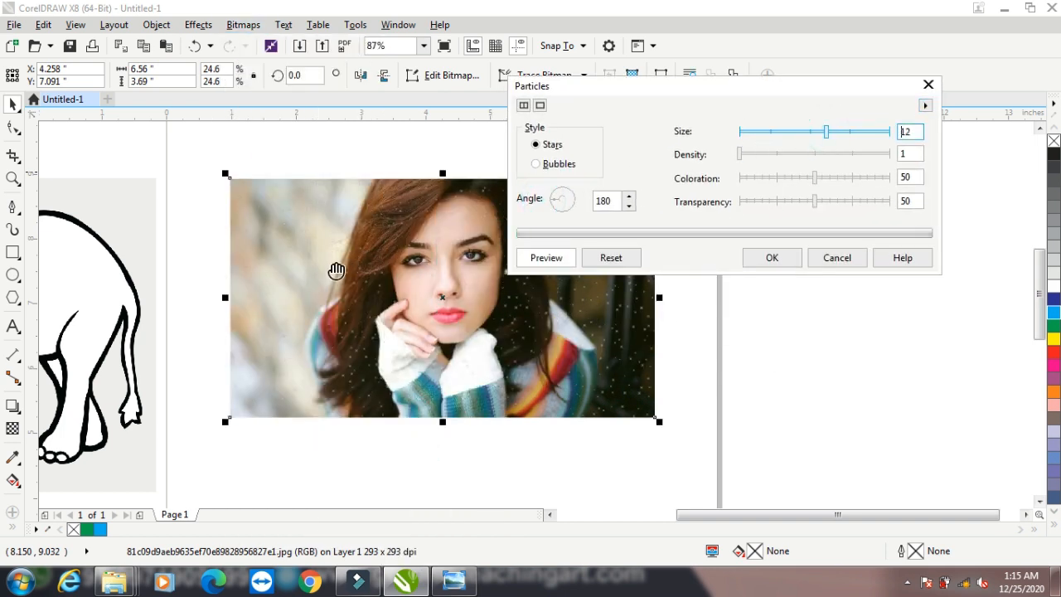
{"action": "left_click", "coordinate": [818, 262]}
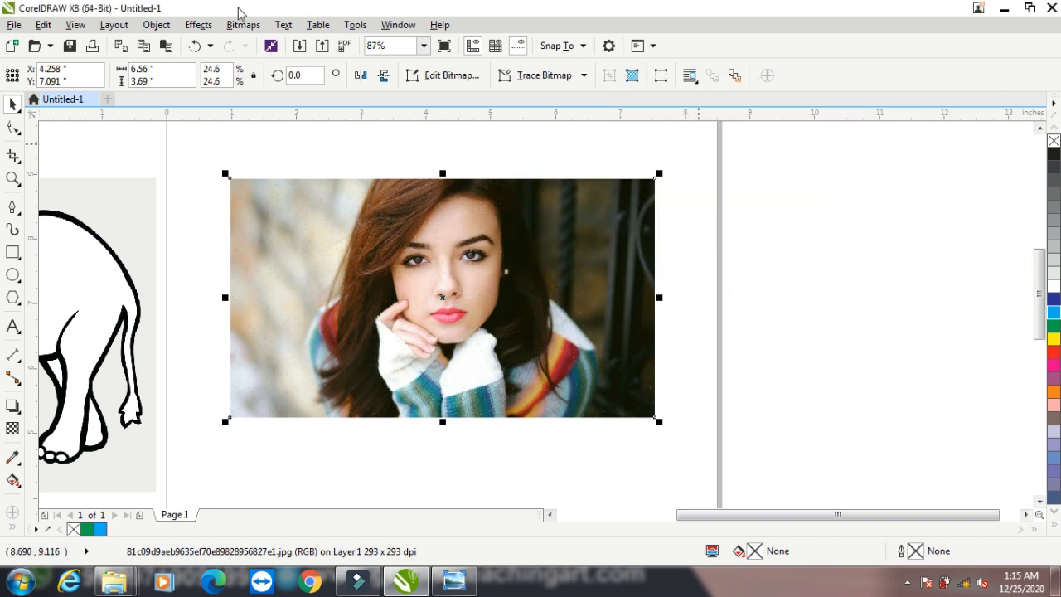
Try the High Pass sharpening effect on the photo at 30 percent, and cancel it
{"action": "left_click", "coordinate": [244, 25]}
{"action": "mouse_move", "coordinate": [332, 500]}
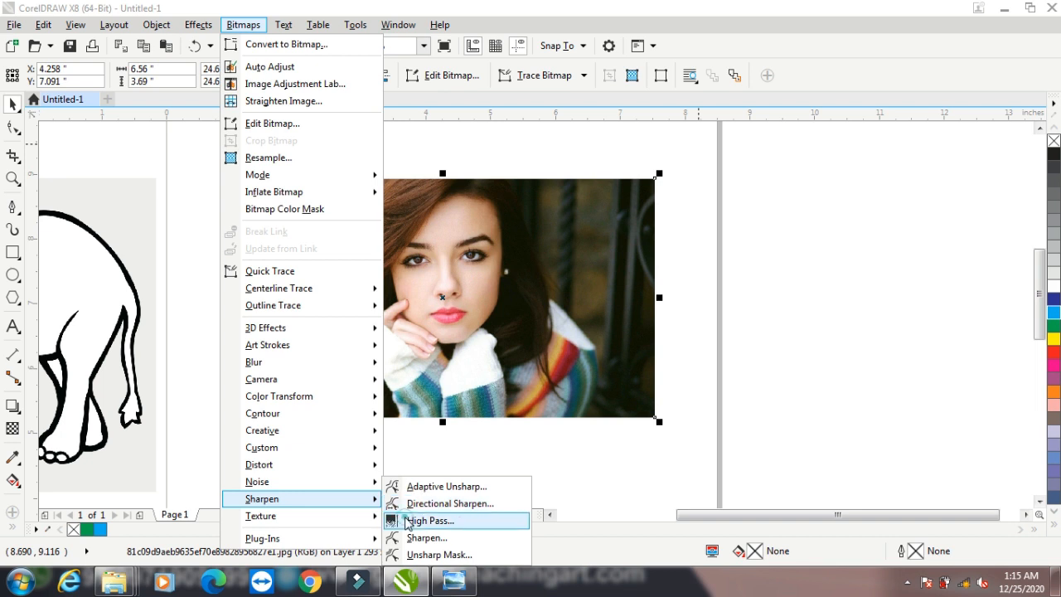
{"action": "left_click", "coordinate": [411, 520]}
{"action": "left_click_drag", "start_coordinate": [496, 242], "coordinate": [595, 107]}
{"action": "left_click_drag", "start_coordinate": [554, 142], "coordinate": [524, 143]}
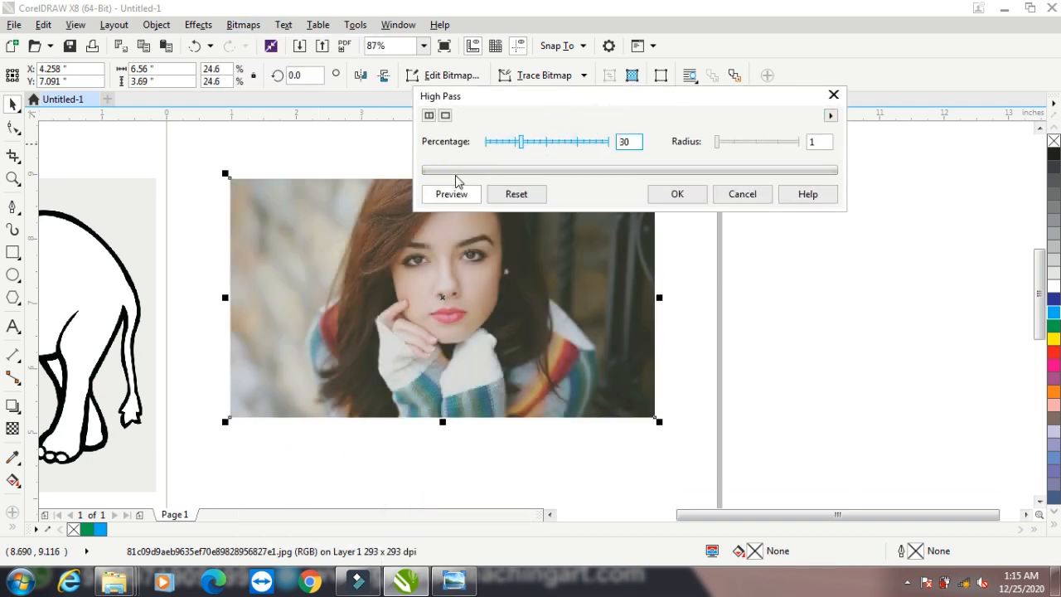
{"action": "left_click", "coordinate": [751, 196]}
Try the Sharpen effect on the photo with edge level 52% and threshold 66, and cancel it
{"action": "left_click", "coordinate": [243, 24]}
{"action": "mouse_move", "coordinate": [302, 506]}
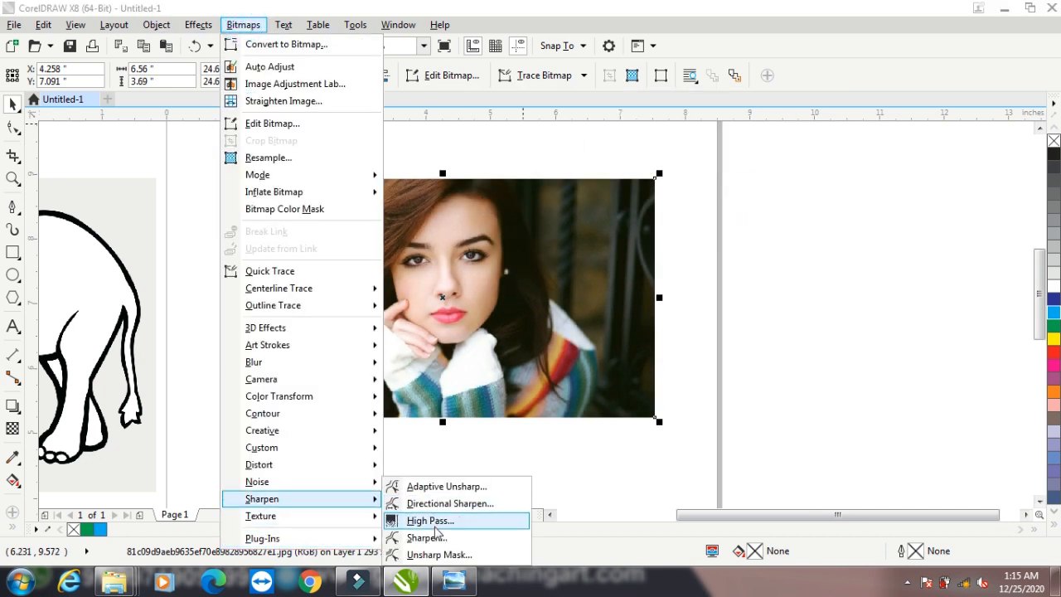
{"action": "left_click", "coordinate": [426, 537]}
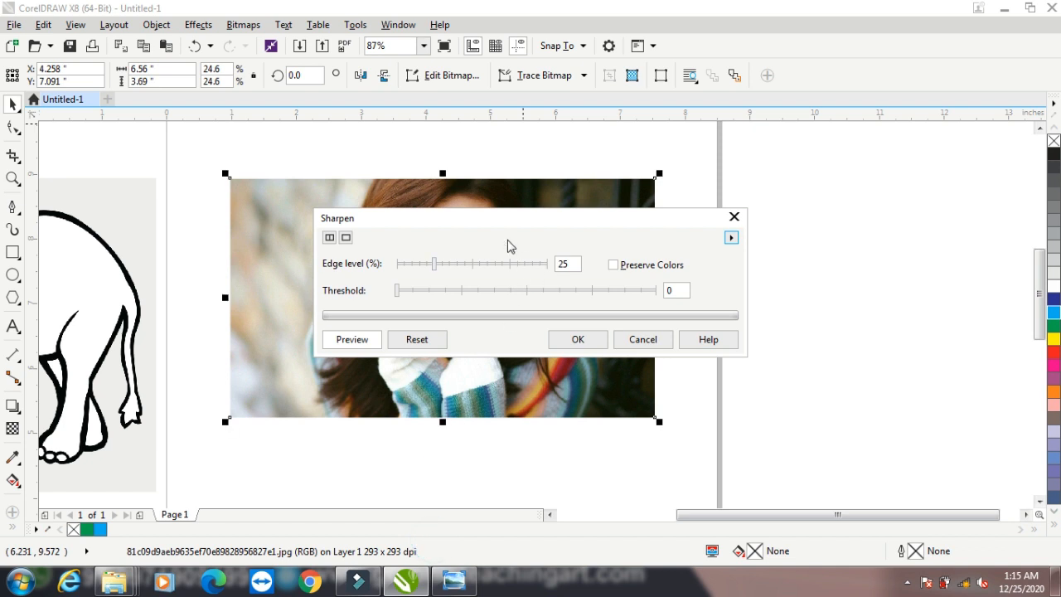
{"action": "left_click", "coordinate": [477, 263]}
{"action": "left_click", "coordinate": [464, 291]}
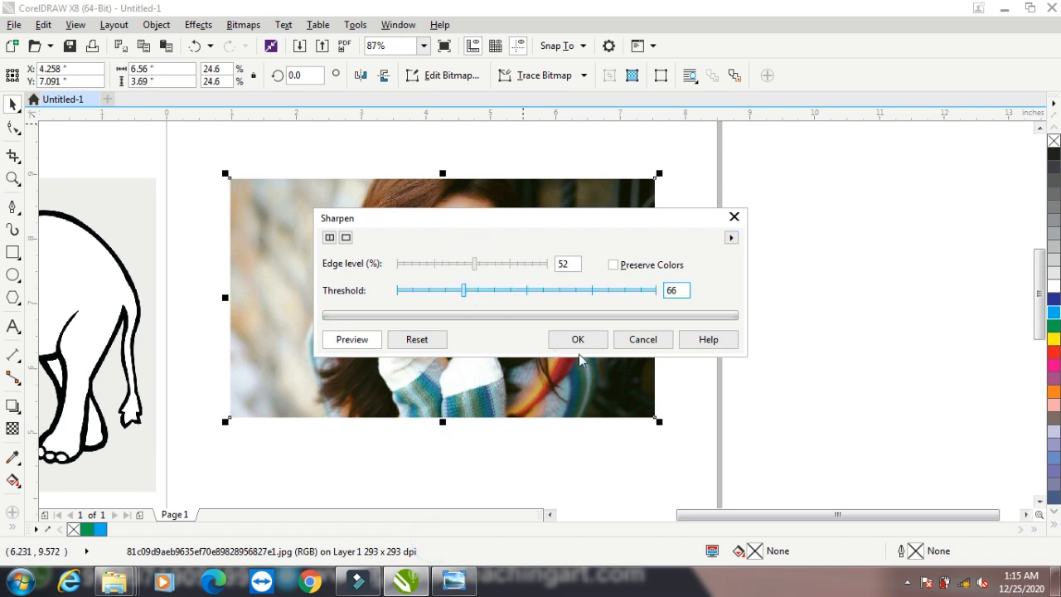
{"action": "left_click", "coordinate": [635, 340]}
Try the Ripple distortion effect on the photo with its default wave settings, and cancel it
{"action": "left_click", "coordinate": [243, 24]}
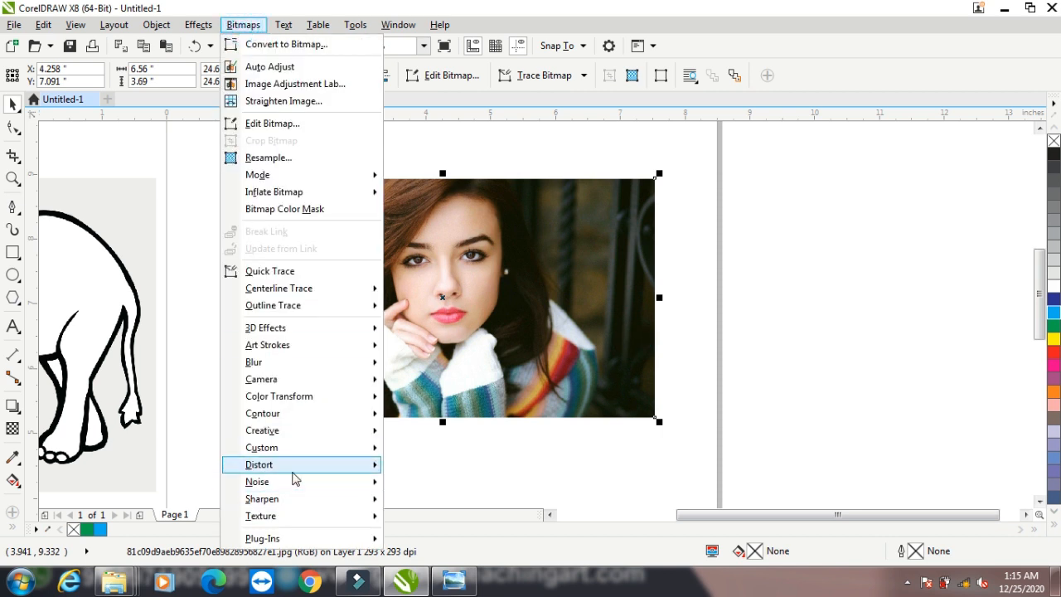
{"action": "mouse_move", "coordinate": [299, 472]}
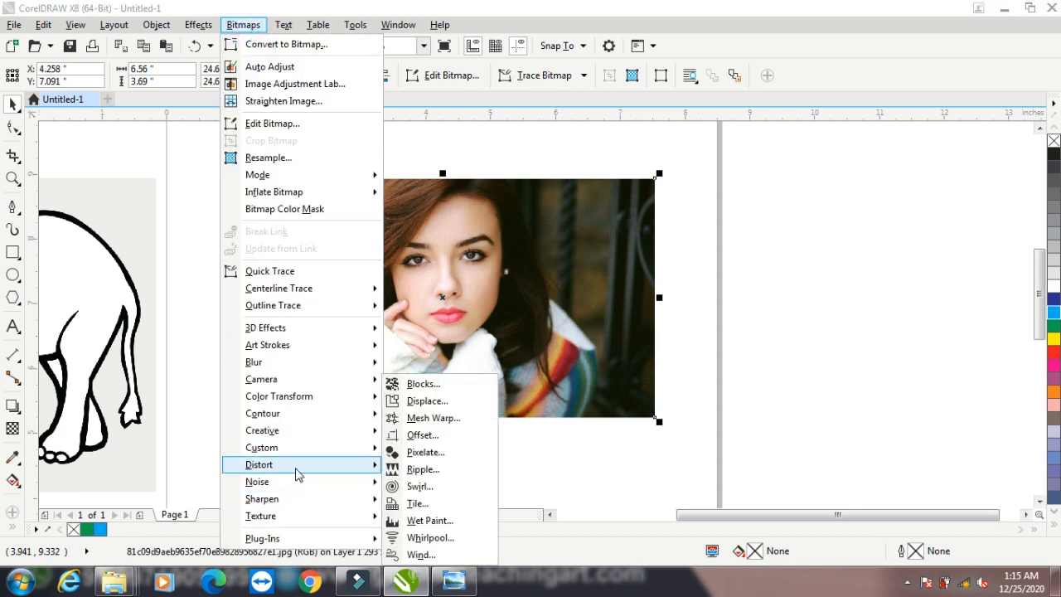
{"action": "left_click", "coordinate": [420, 469]}
{"action": "left_click_drag", "start_coordinate": [517, 151], "coordinate": [719, 97]}
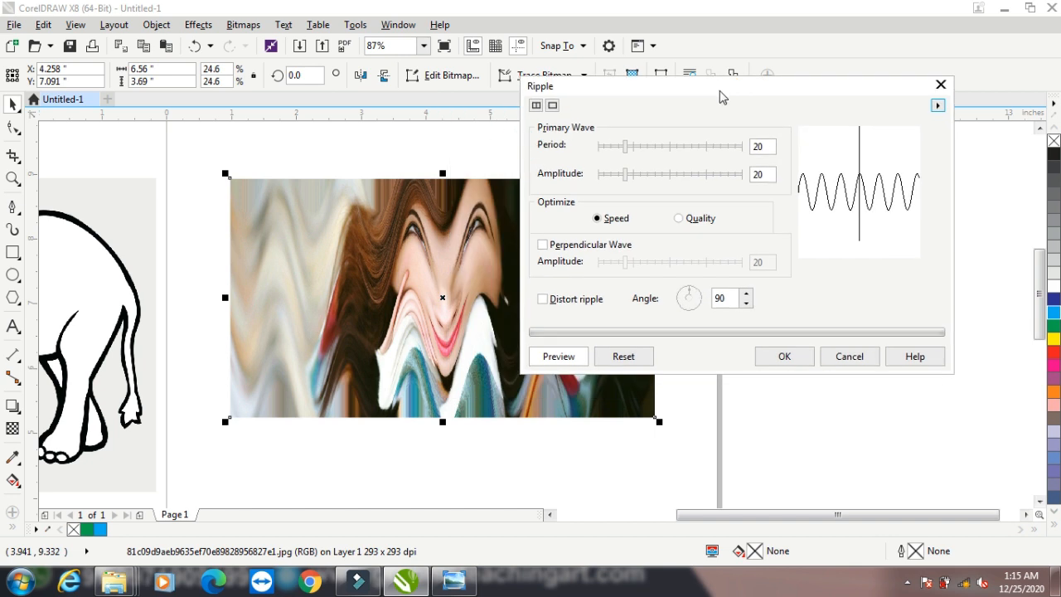
{"action": "left_click", "coordinate": [846, 356]}
Look through the Texture effects and the downloadable bitmap plug-ins, and minimize the program to the desktop
{"action": "left_click", "coordinate": [243, 24]}
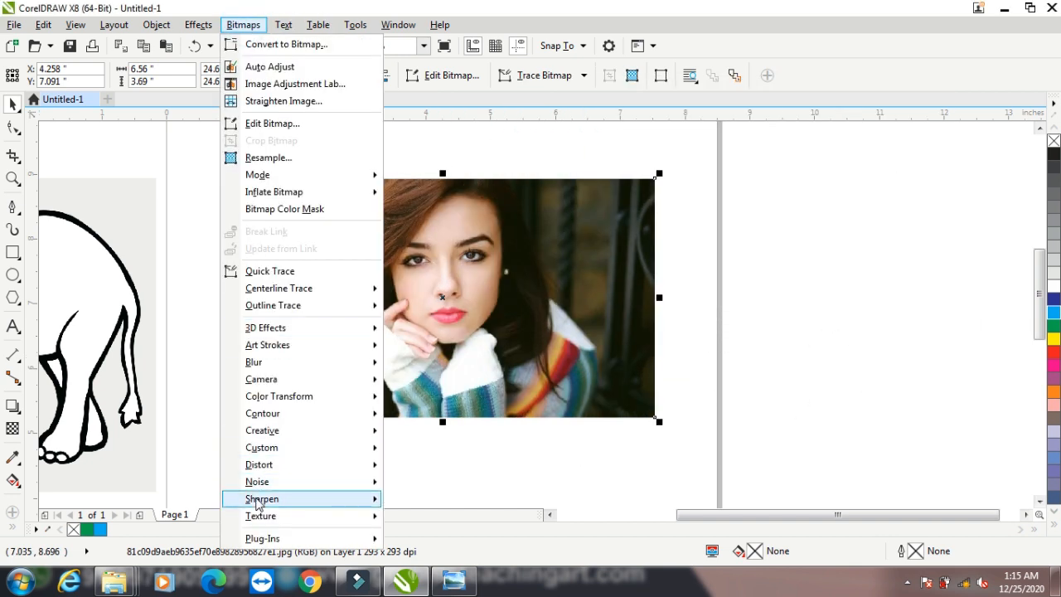
{"action": "mouse_move", "coordinate": [260, 515]}
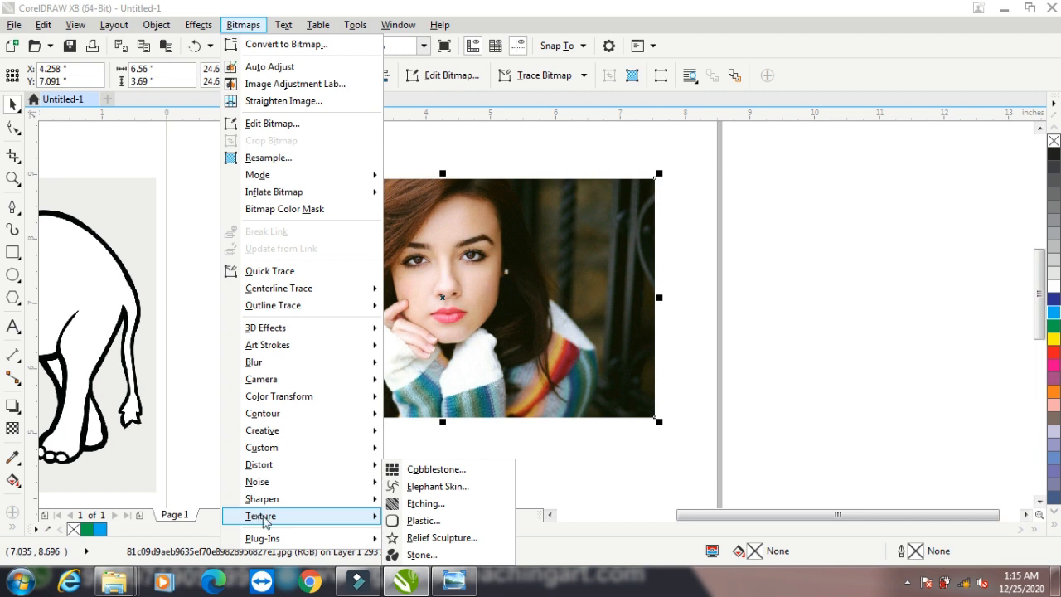
{"action": "mouse_move", "coordinate": [279, 541]}
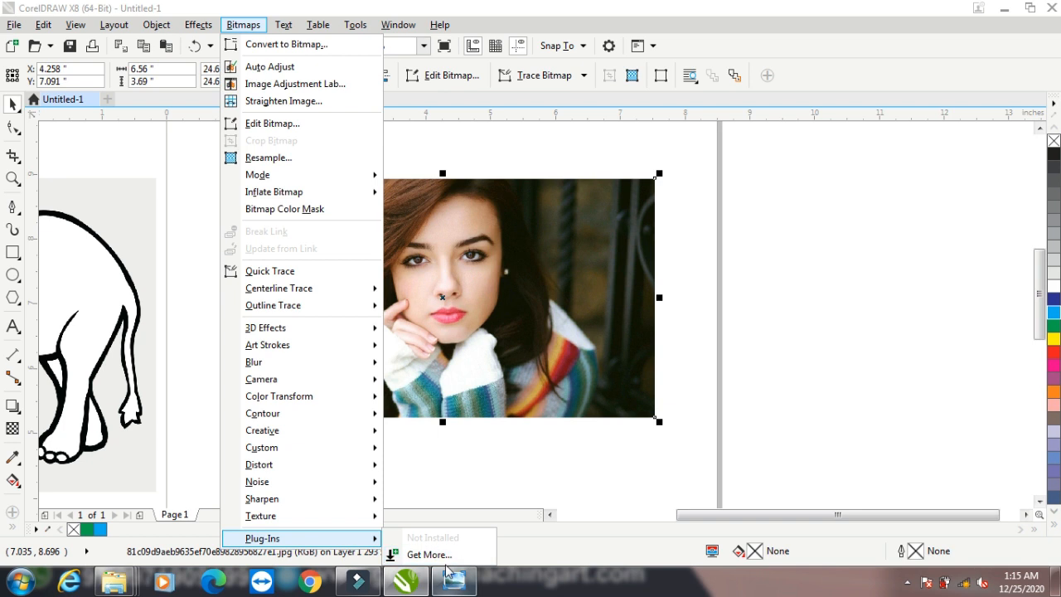
{"action": "mouse_move", "coordinate": [448, 577]}
{"action": "mouse_move", "coordinate": [338, 540]}
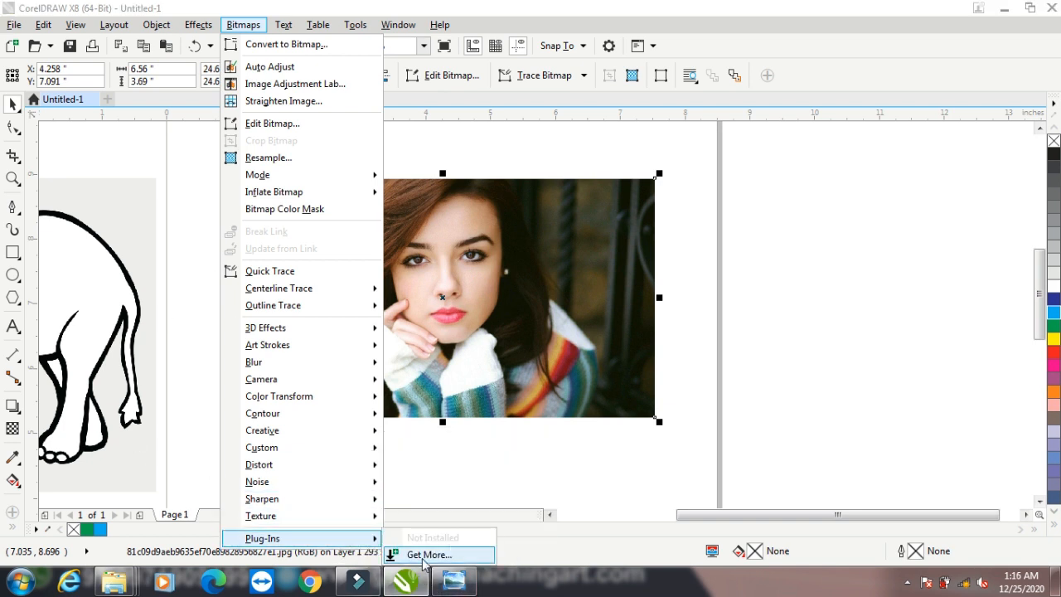
{"action": "left_click", "coordinate": [443, 481]}
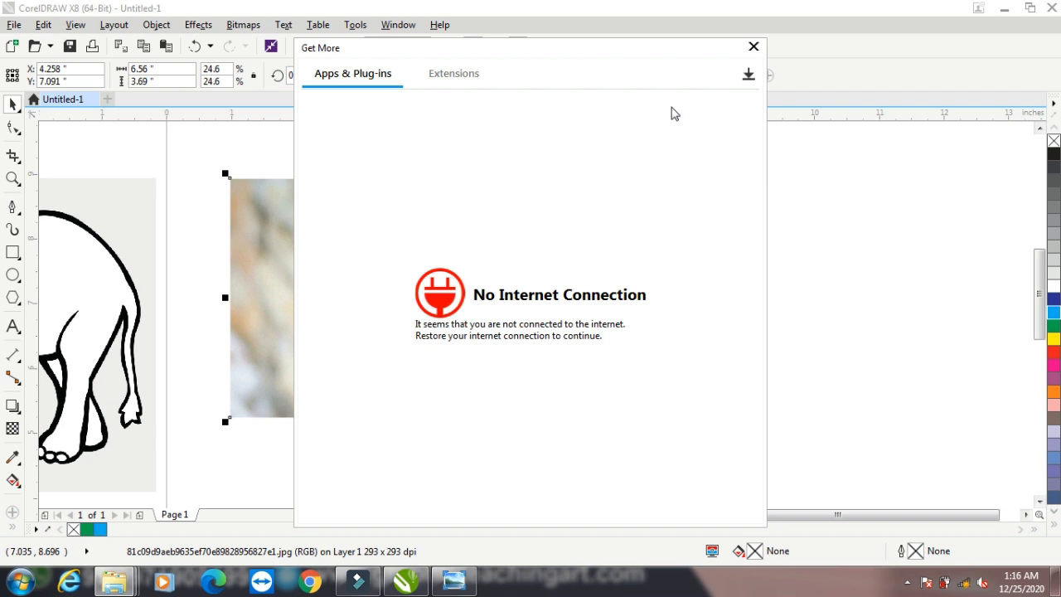
{"action": "left_click", "coordinate": [753, 47]}
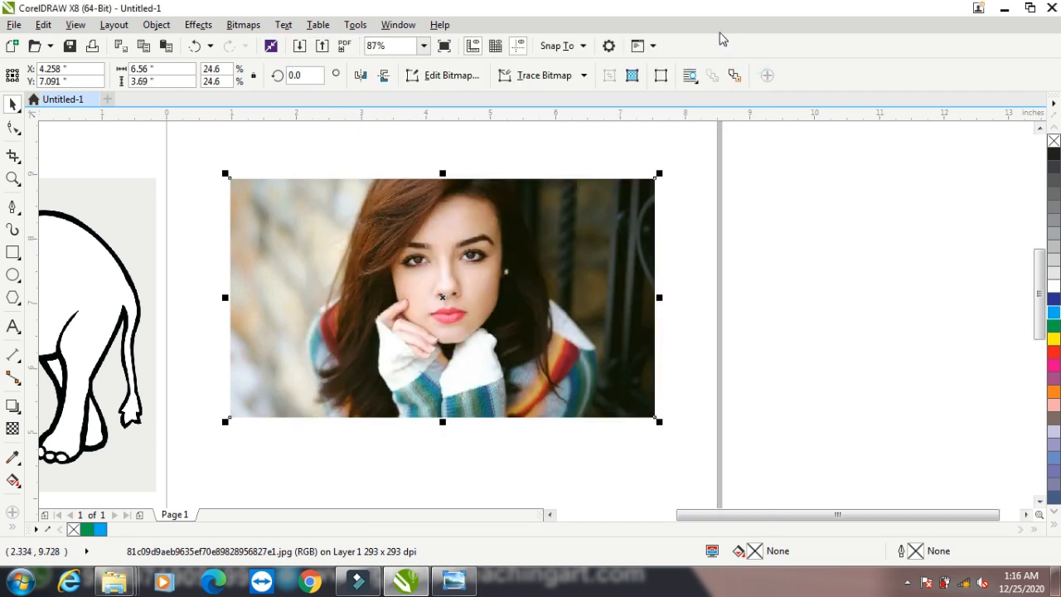
{"action": "left_click", "coordinate": [1004, 10]}
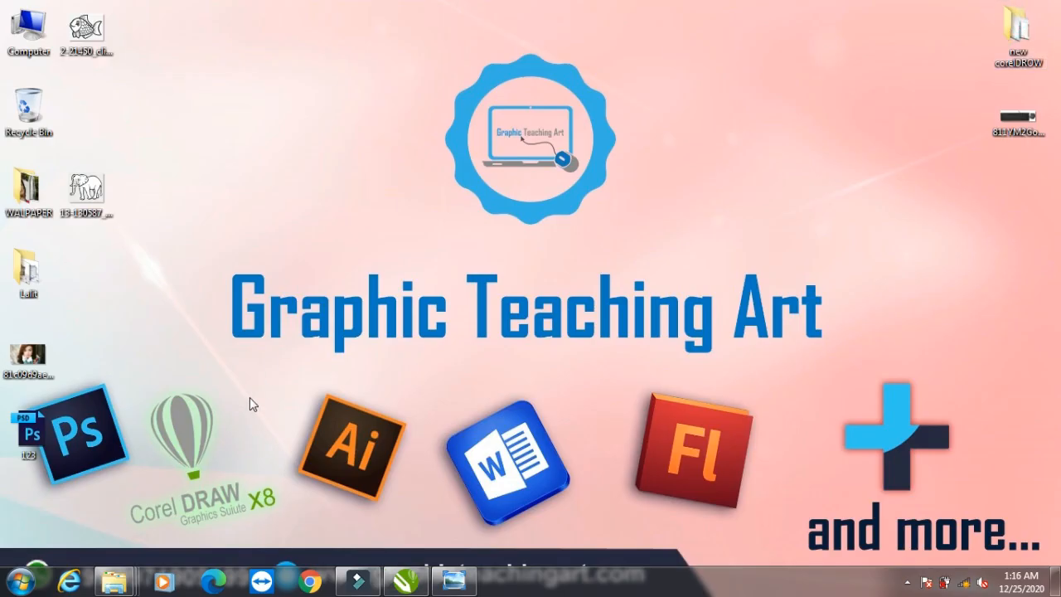